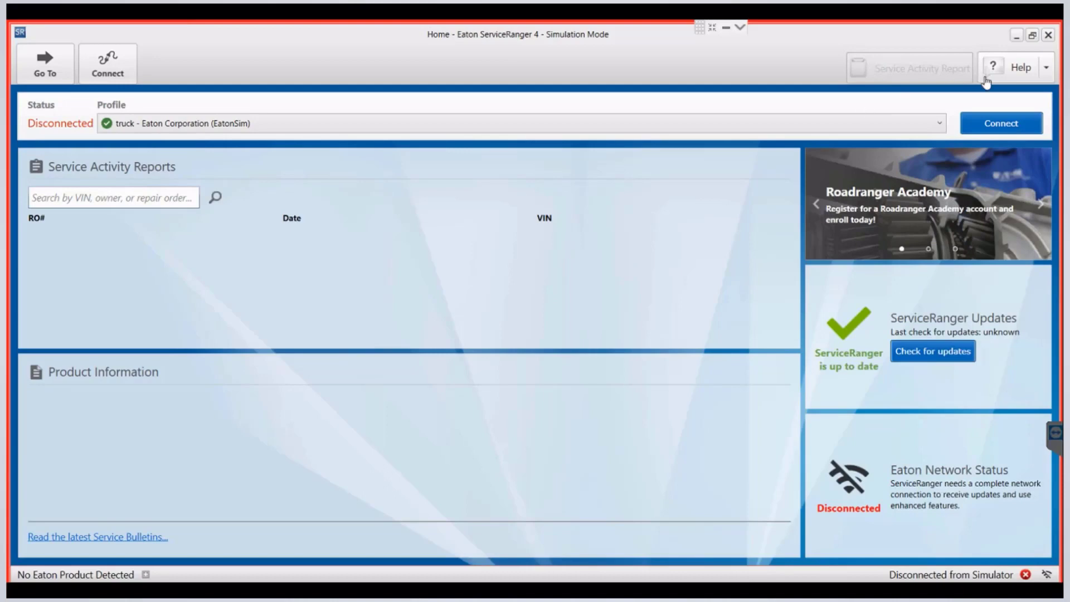
# View the About ServiceRanger information, including the software version, and close it.
pyautogui.click(1048, 71)
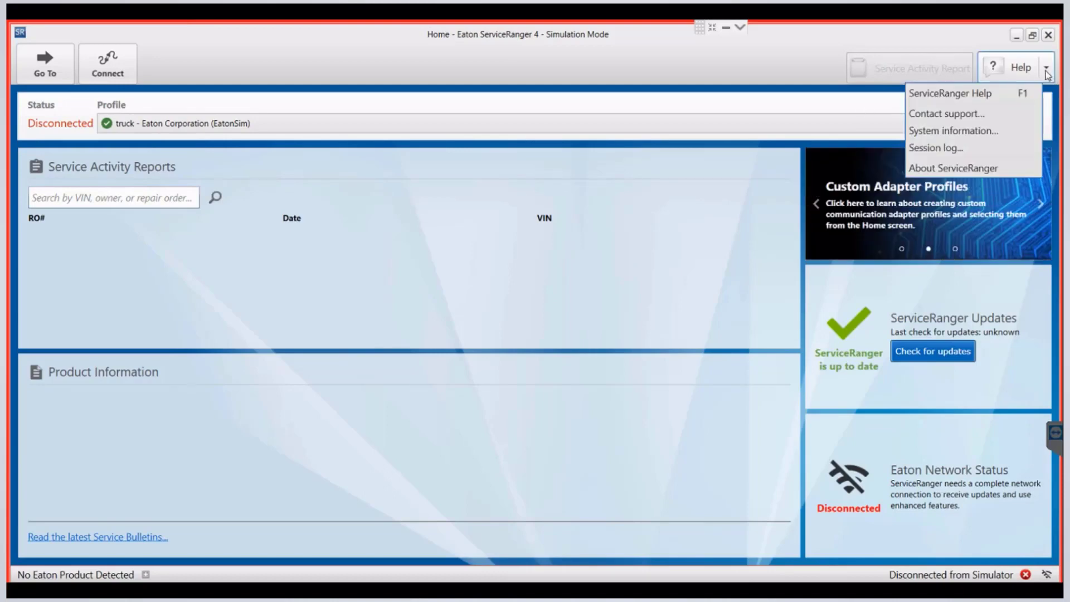
pyautogui.click(970, 170)
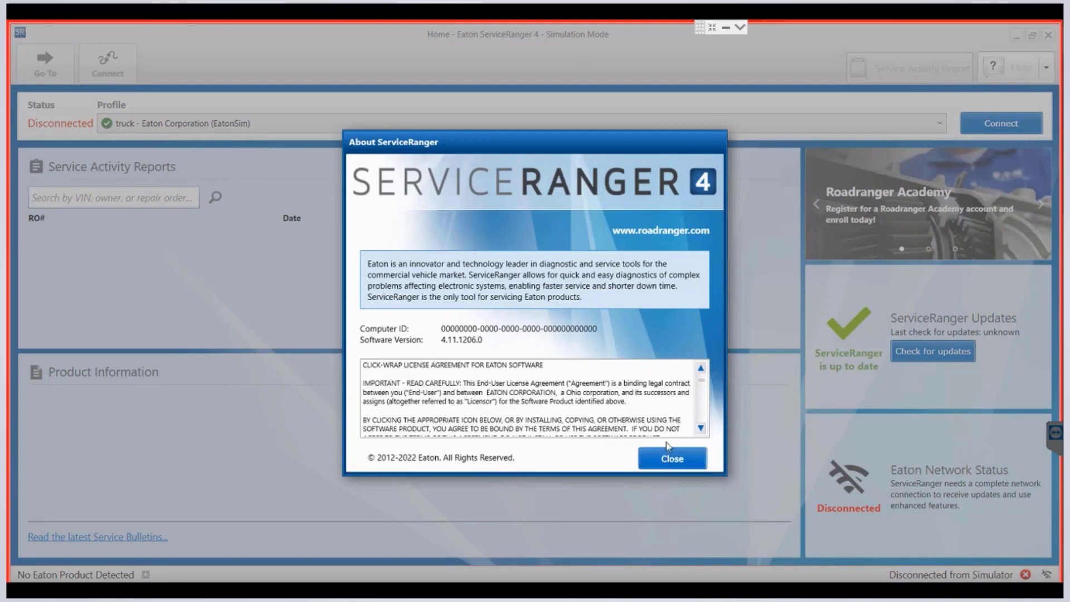
pyautogui.click(663, 461)
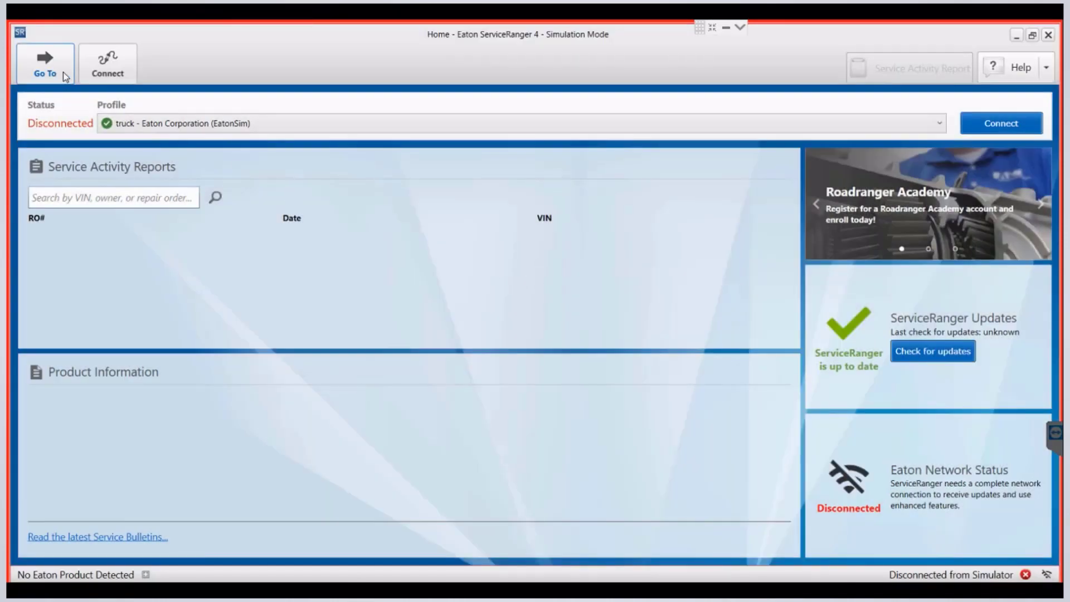
# Review the ServiceRanger settings for connection profiles, general options with the available languages, and current licenses.
pyautogui.click(46, 69)
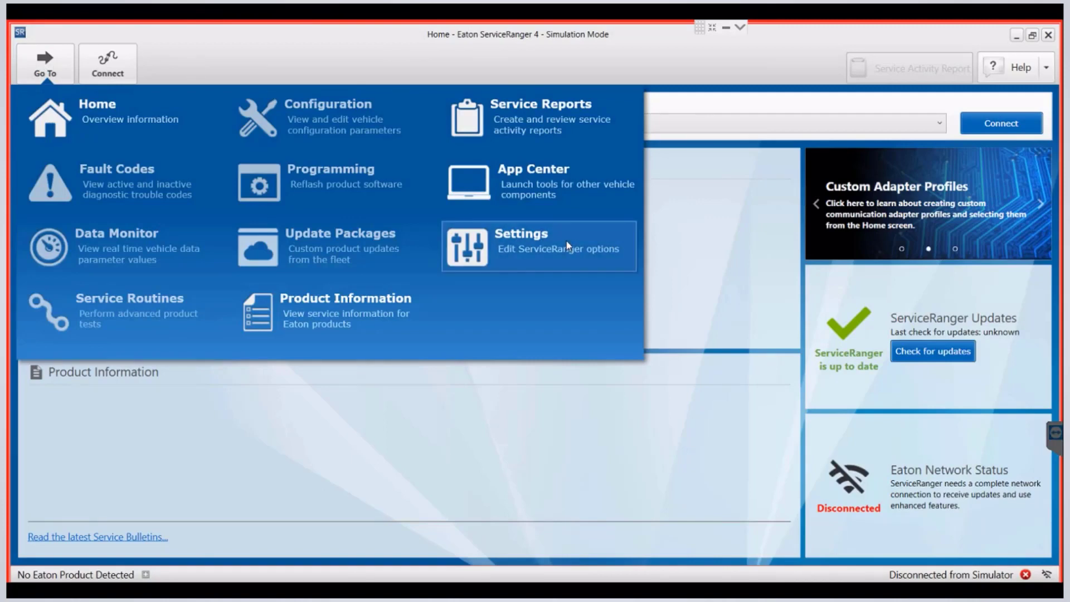
pyautogui.click(566, 240)
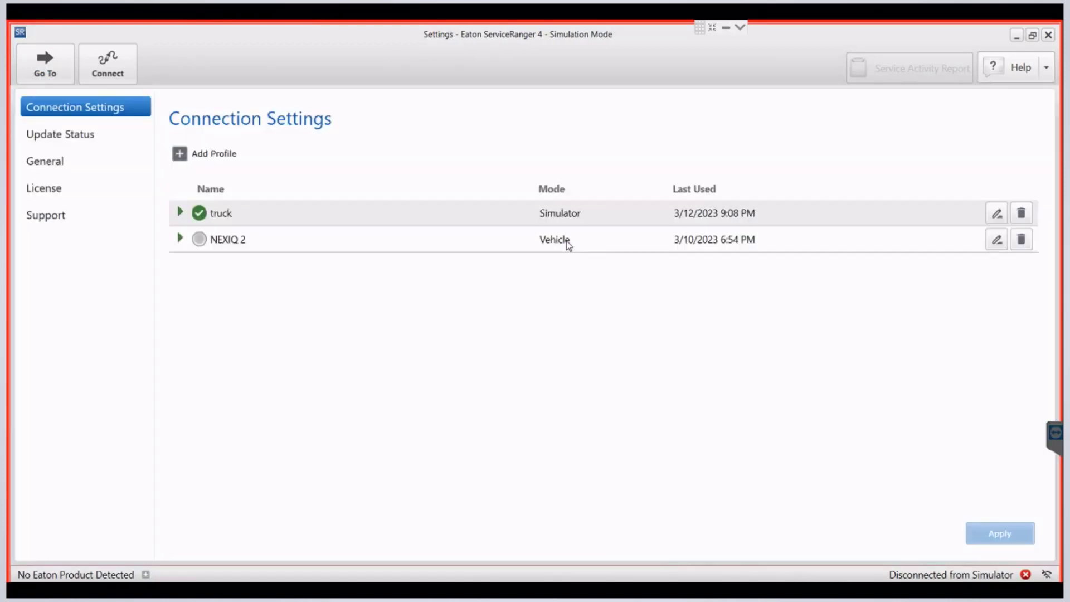
pyautogui.click(44, 139)
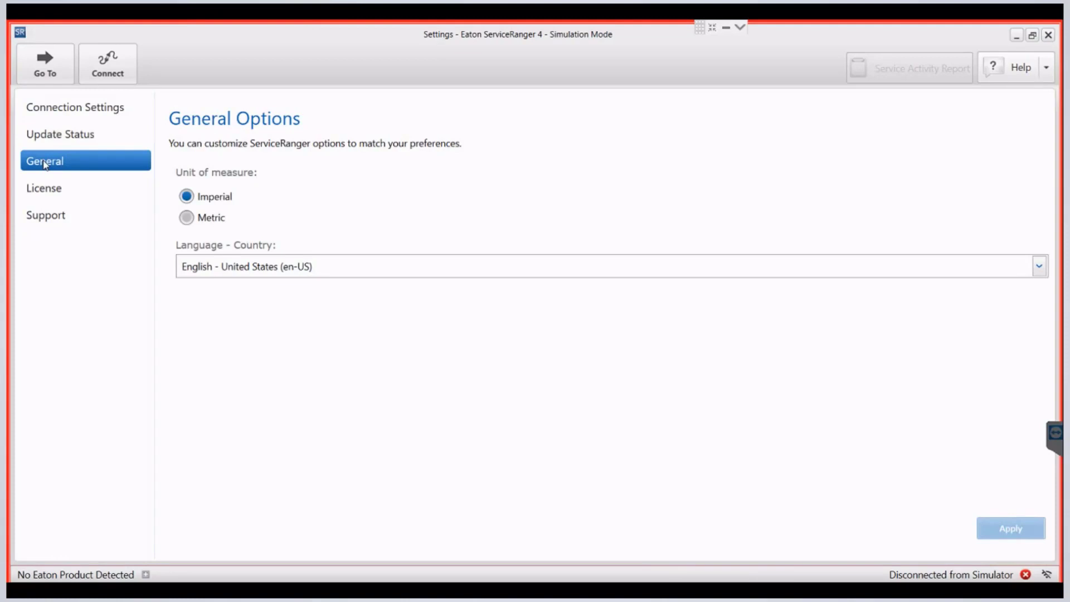
pyautogui.click(1039, 266)
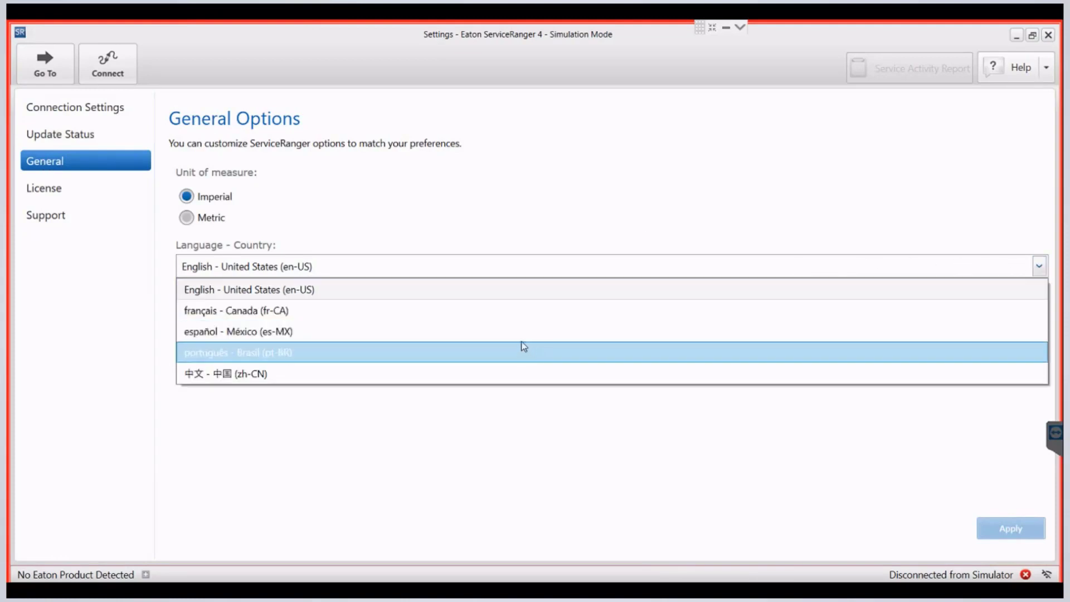
pyautogui.click(49, 191)
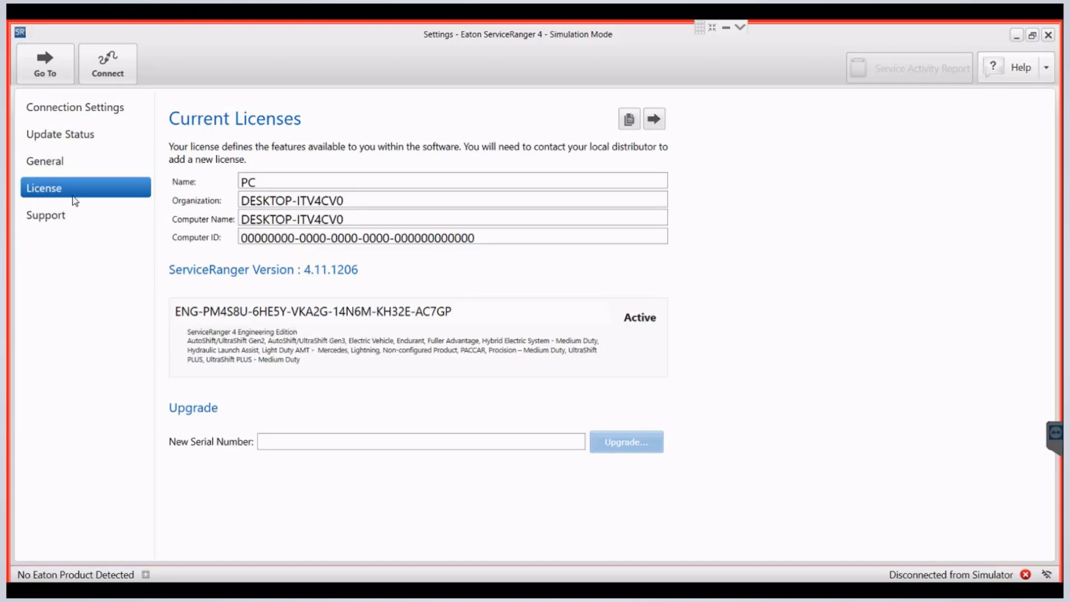
# Connect to the simulated vehicle and show the details of Eaton fault codes 34 and 33.
pyautogui.click(112, 66)
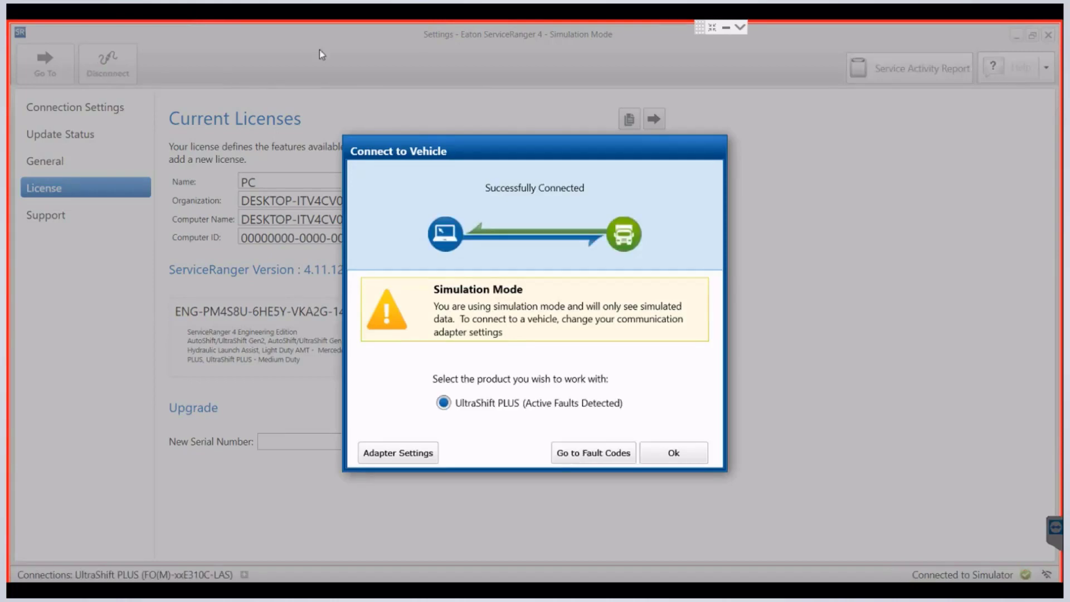
pyautogui.click(579, 454)
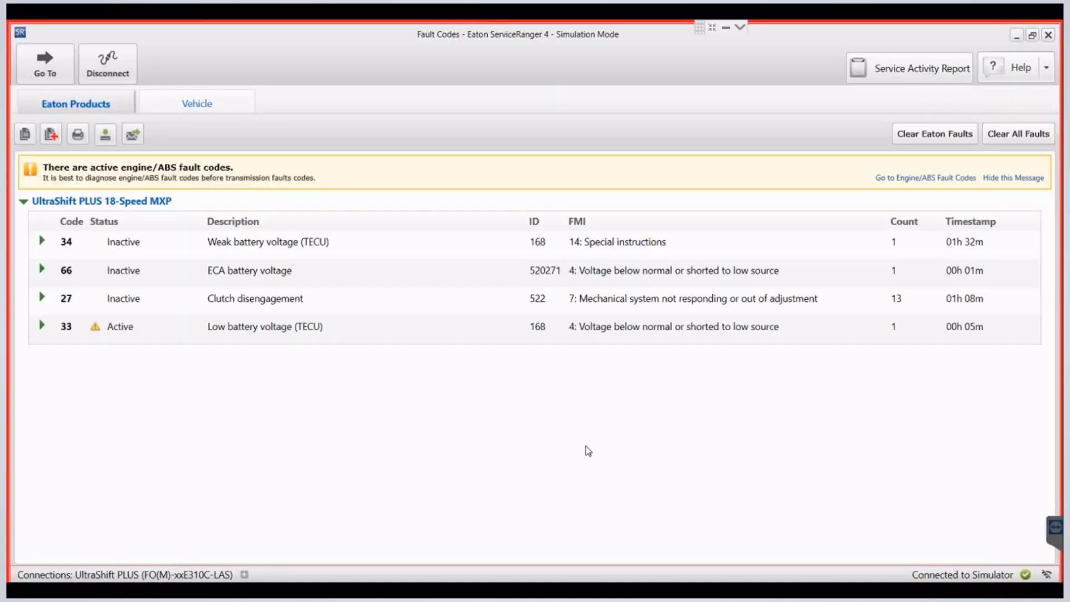
pyautogui.click(41, 242)
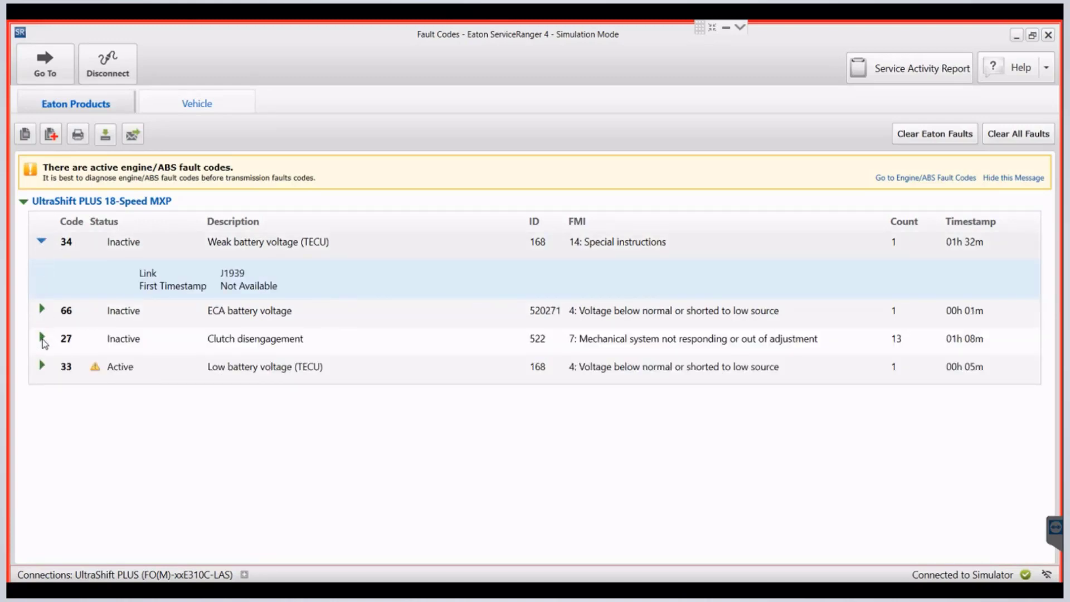
pyautogui.click(42, 366)
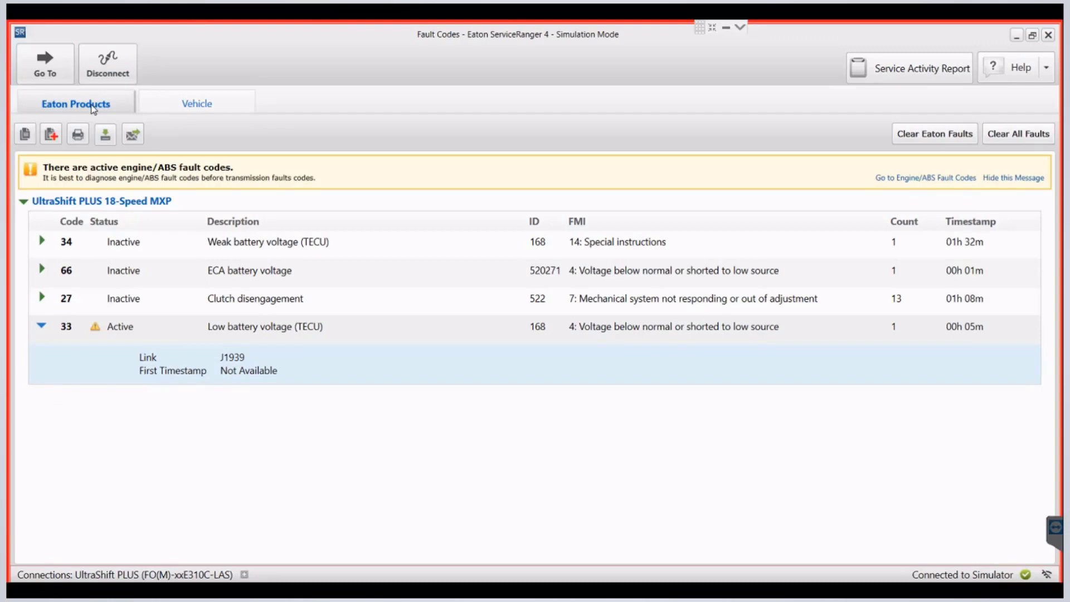
# Review the vehicle fault codes of all components and collapse the Cab Controller Primary (J1939) group.
pyautogui.click(152, 105)
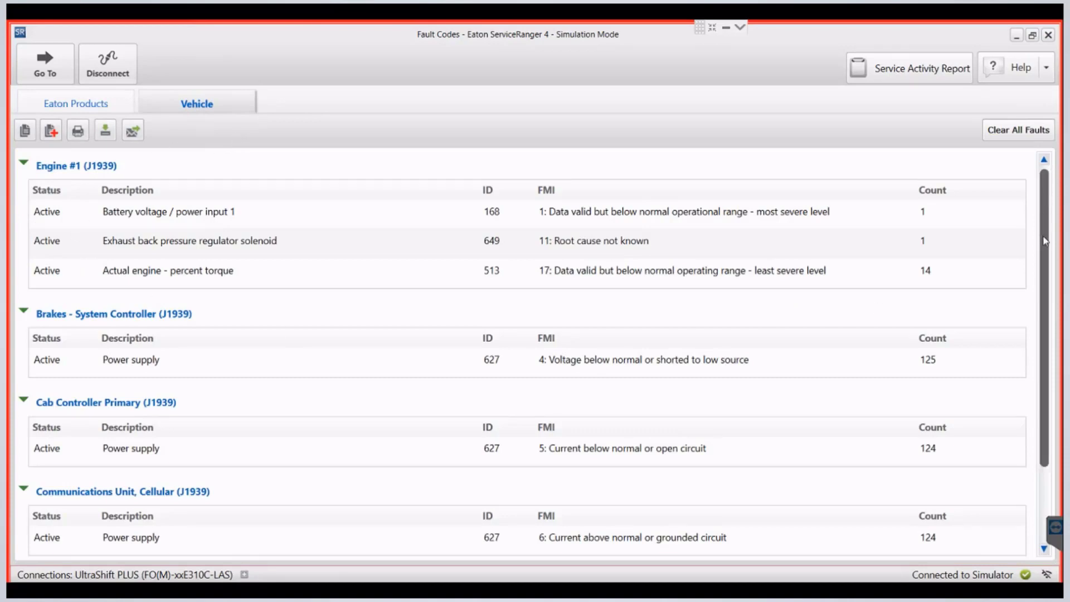
pyautogui.moveTo(1045, 240); pyautogui.dragTo(1042, 358)
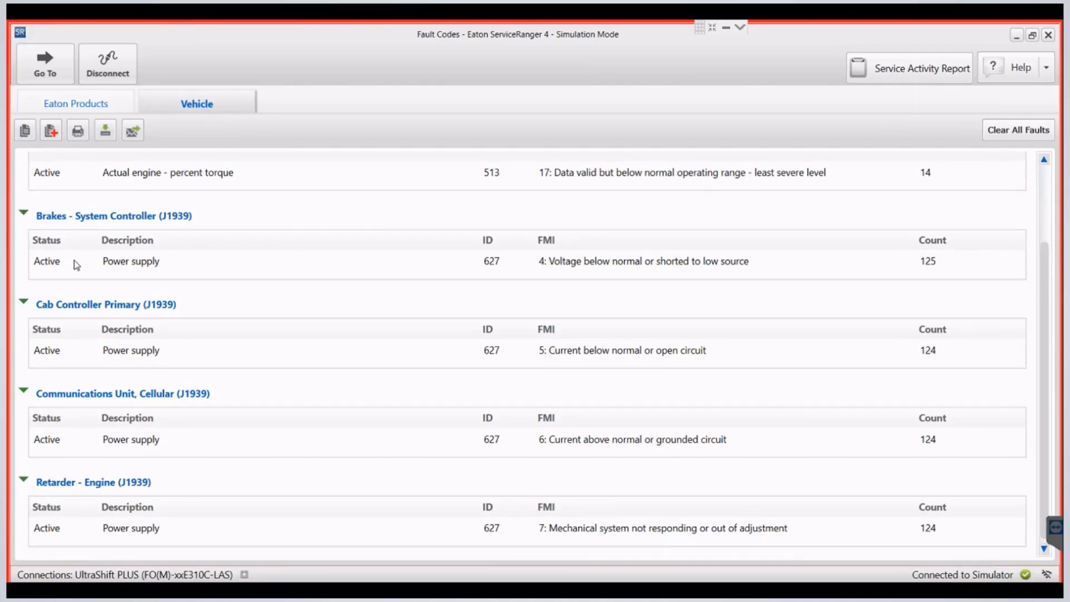
pyautogui.click(23, 304)
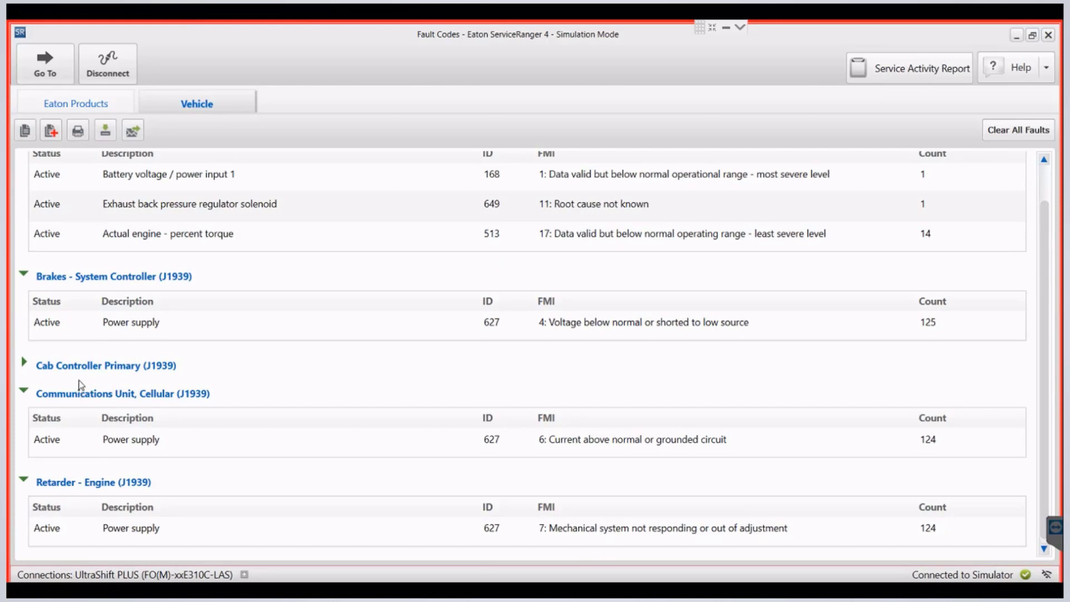
pyautogui.moveTo(1046, 451); pyautogui.dragTo(1047, 303)
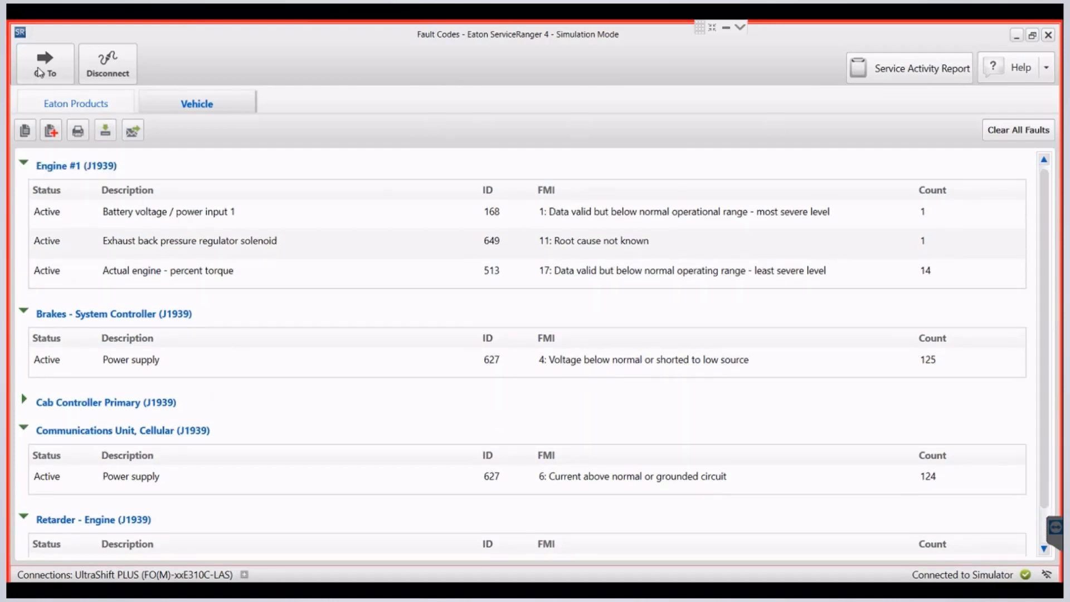
# Open the Data Monitor and browse the parameters in the Performance and Temperature groups.
pyautogui.click(43, 70)
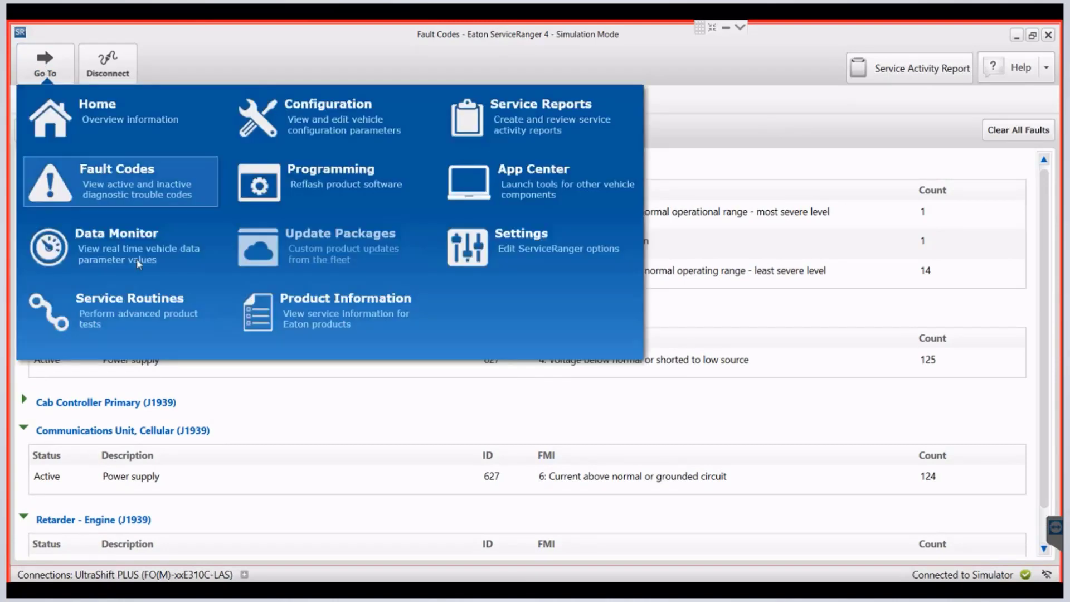
pyautogui.click(137, 258)
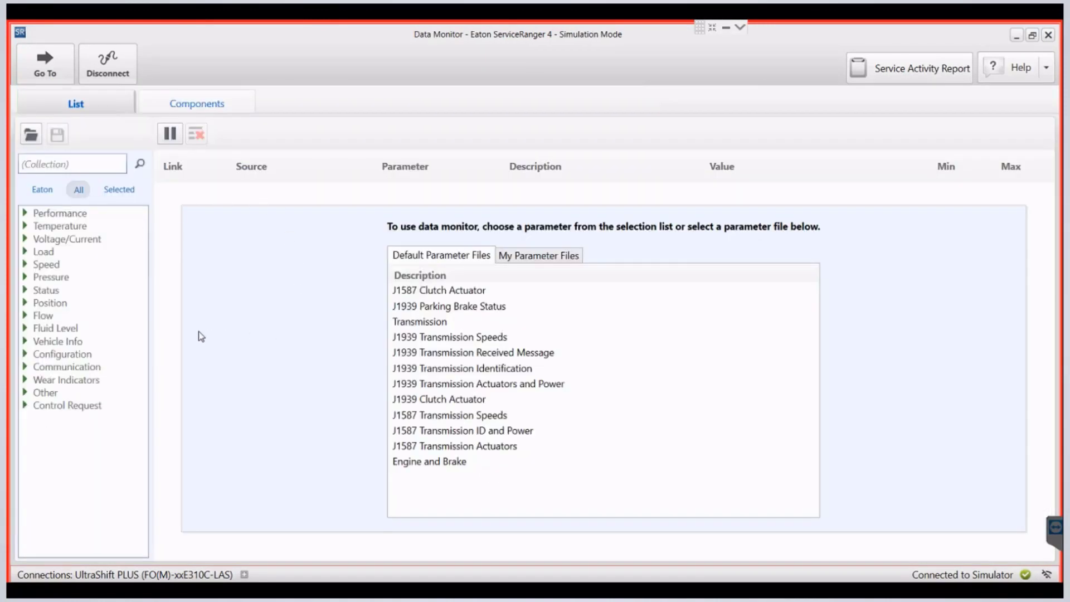
pyautogui.click(25, 213)
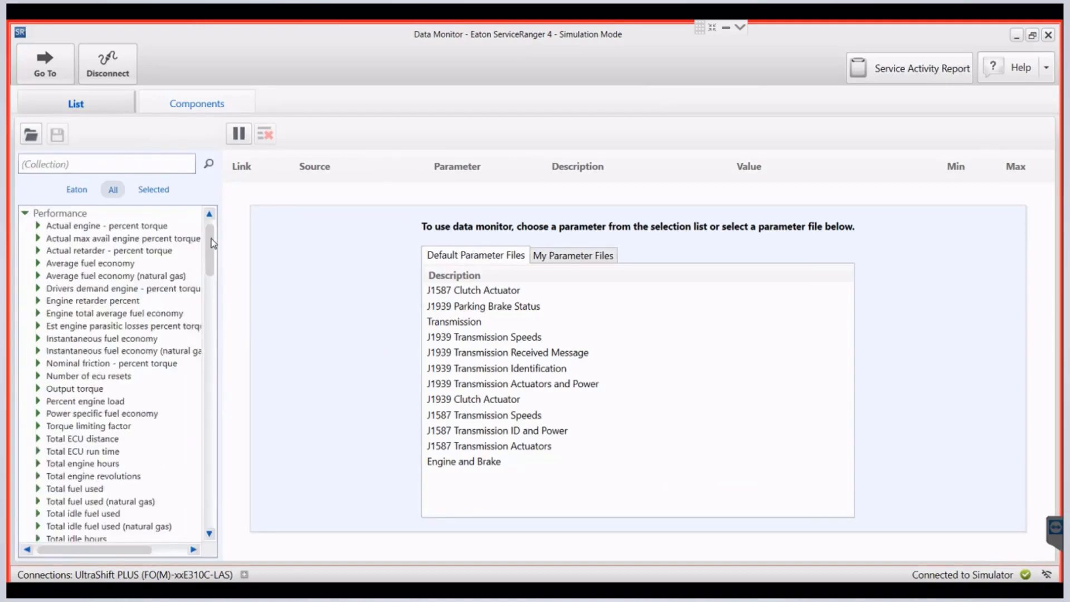
pyautogui.moveTo(212, 243); pyautogui.dragTo(210, 318)
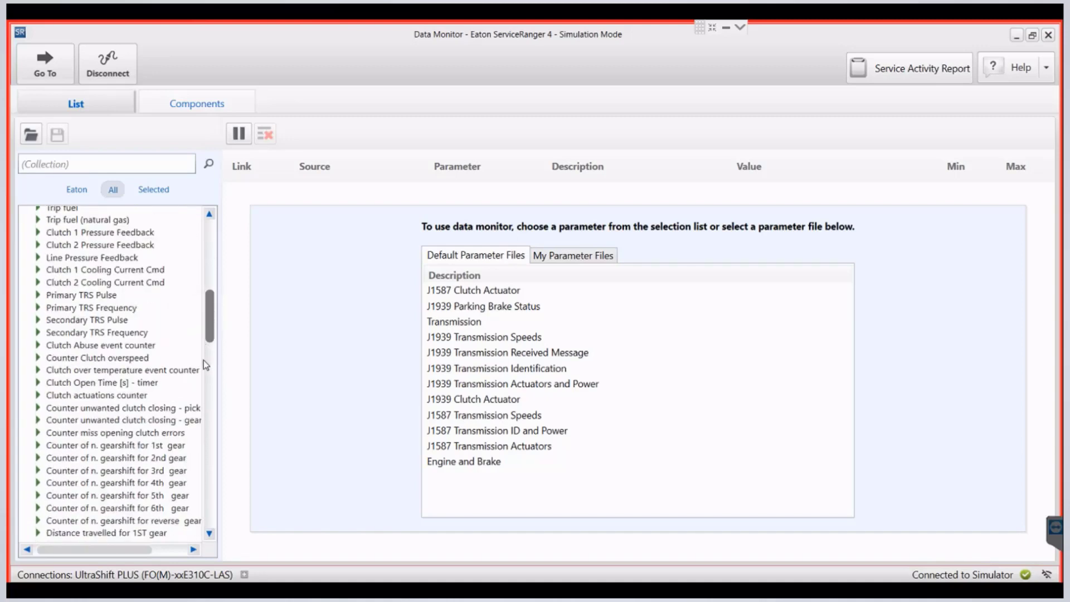
pyautogui.scroll(-10, 202, 360)
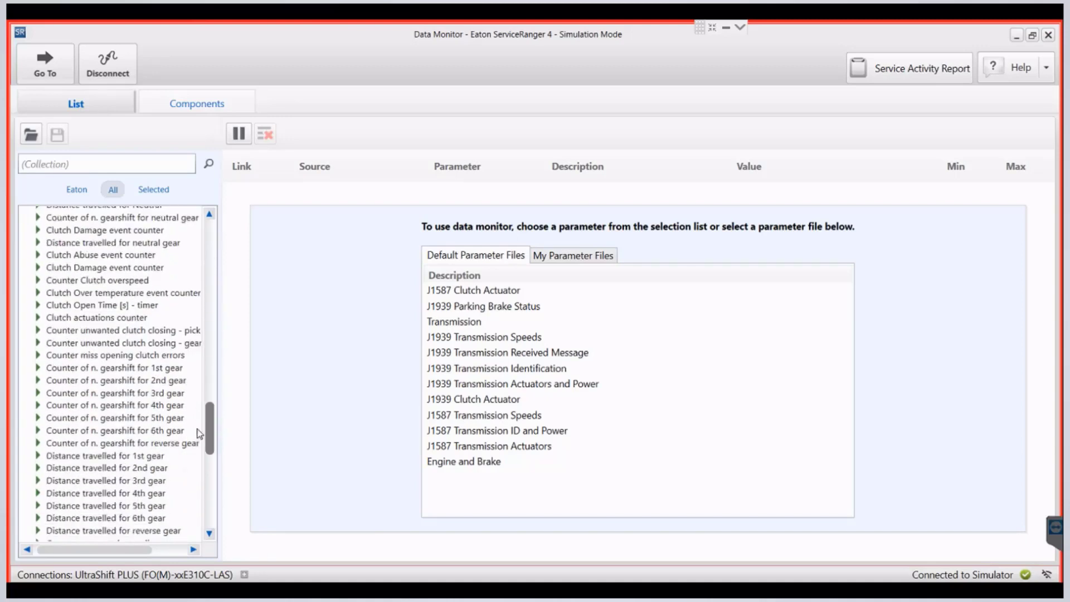
pyautogui.scroll(-15, 199, 433)
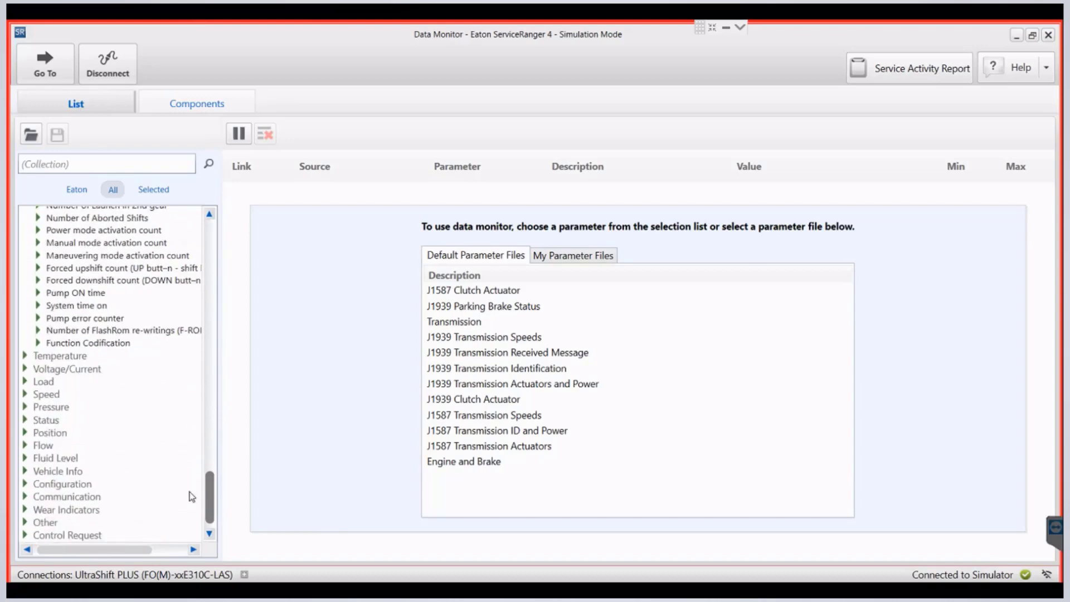
pyautogui.click(25, 355)
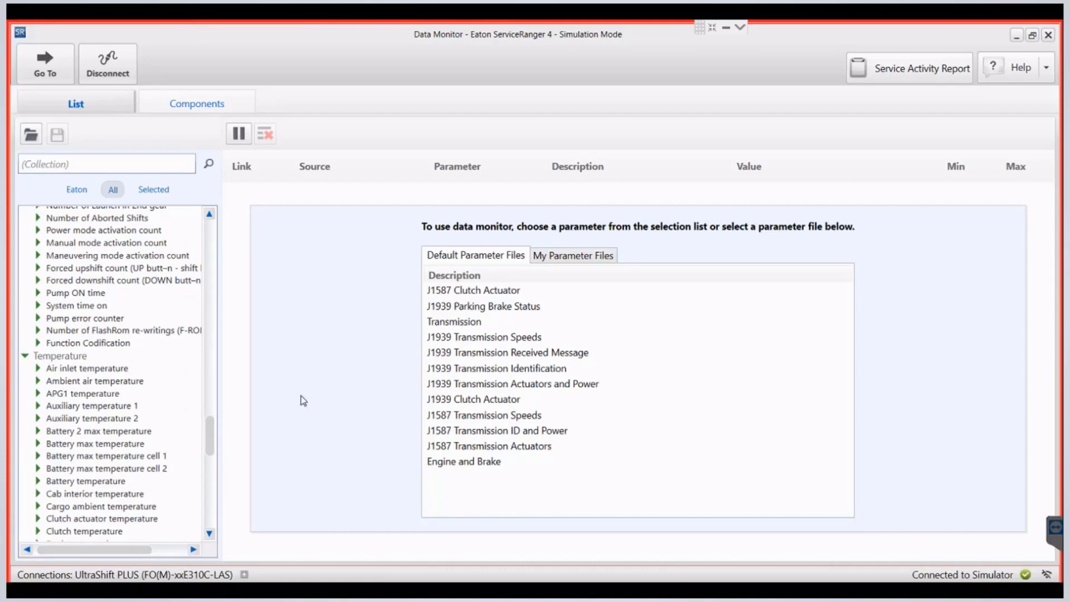
# Load the default parameter file J1939 Transmission Speeds and select the Momentary engine overspeed enable parameter.
pyautogui.doubleClick(471, 346)
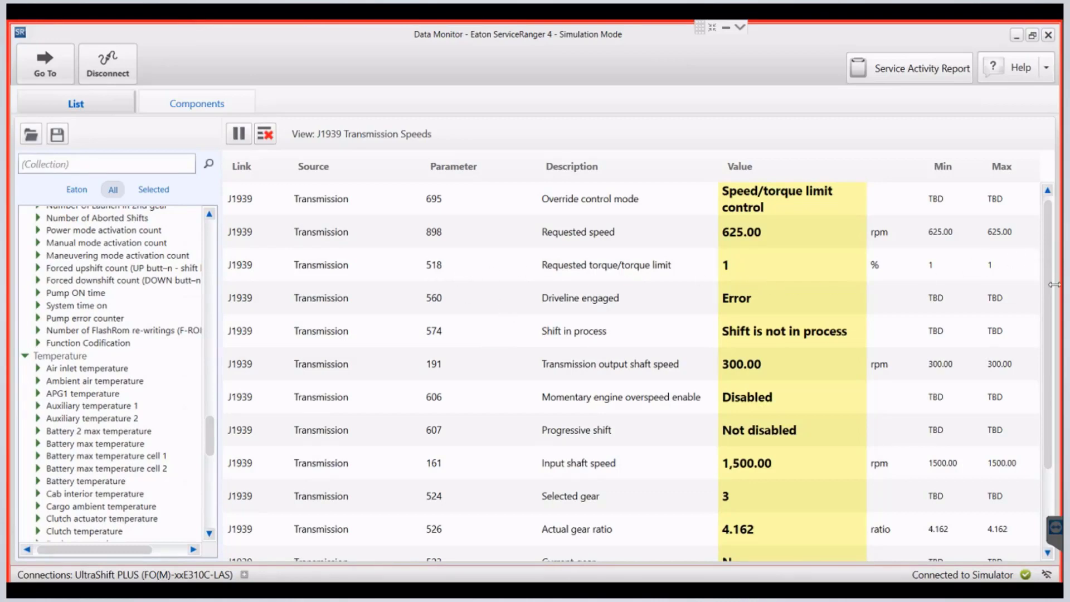
pyautogui.scroll(-1, 1047, 334)
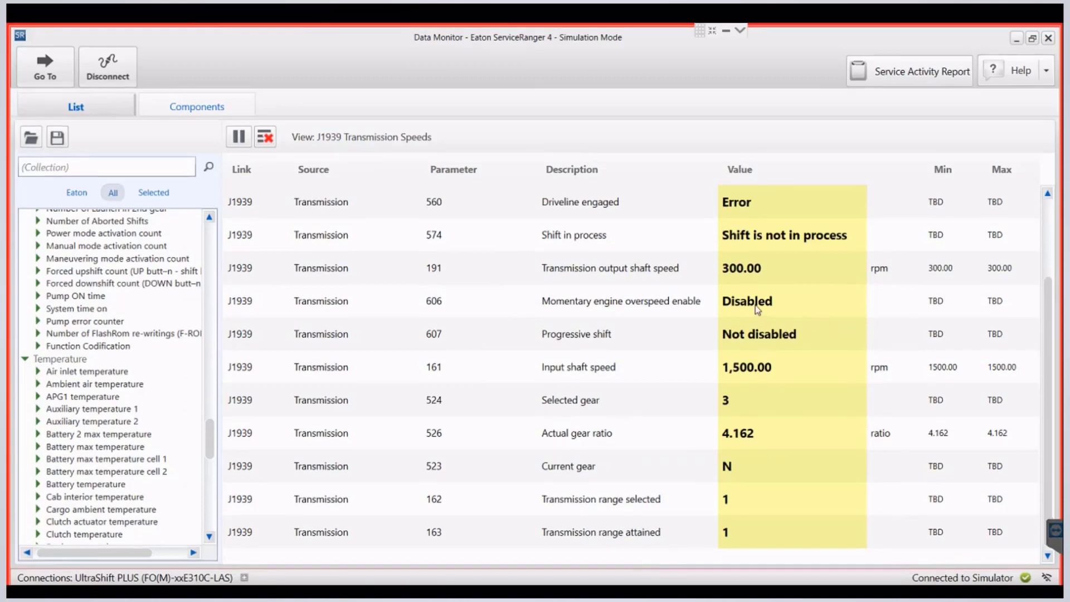
pyautogui.click(756, 306)
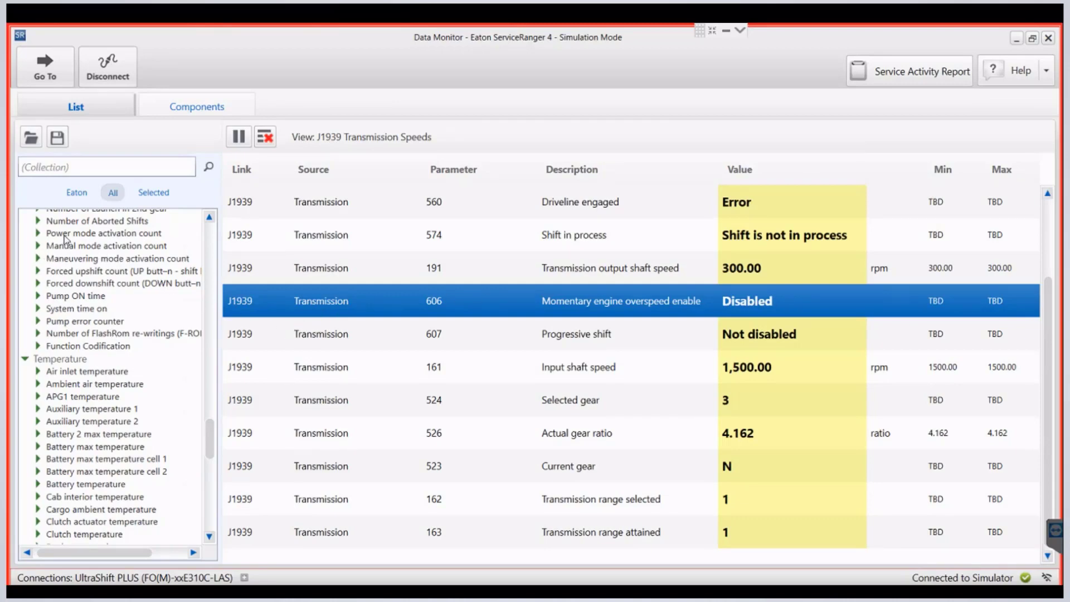
# Check the sources of Power mode and Manual mode activation count, and look back through the Performance parameters.
pyautogui.click(39, 235)
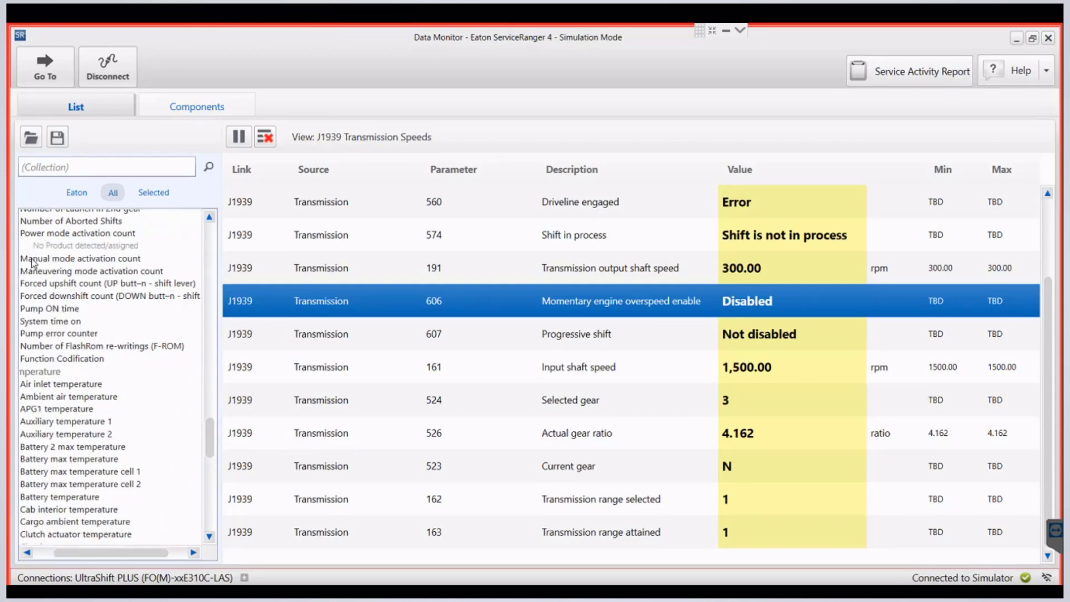
pyautogui.click(39, 259)
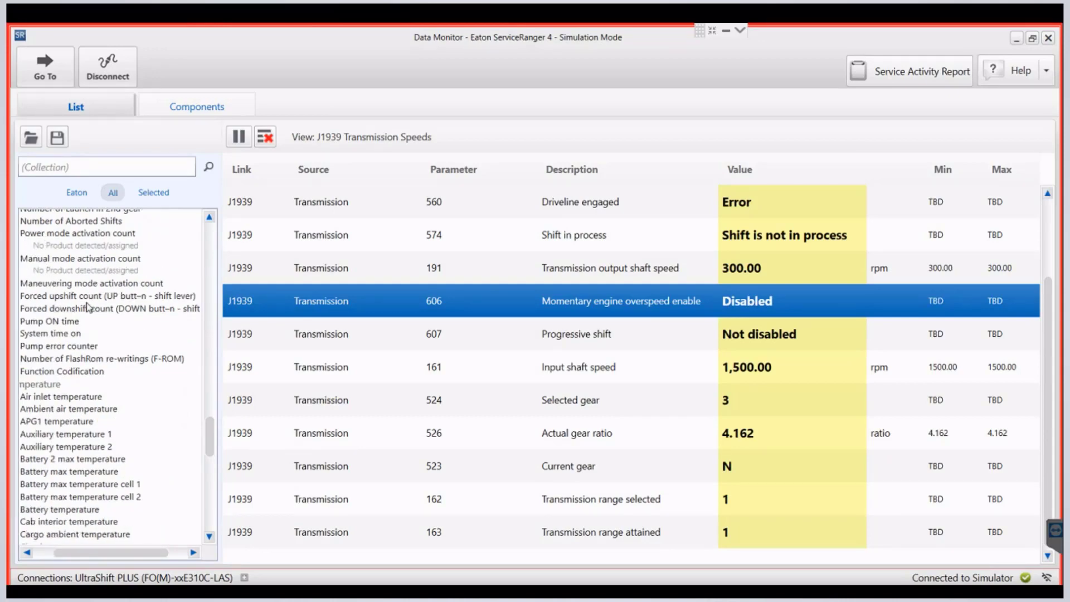
pyautogui.scroll(1, 87, 307)
pyautogui.scroll(2, 88, 308)
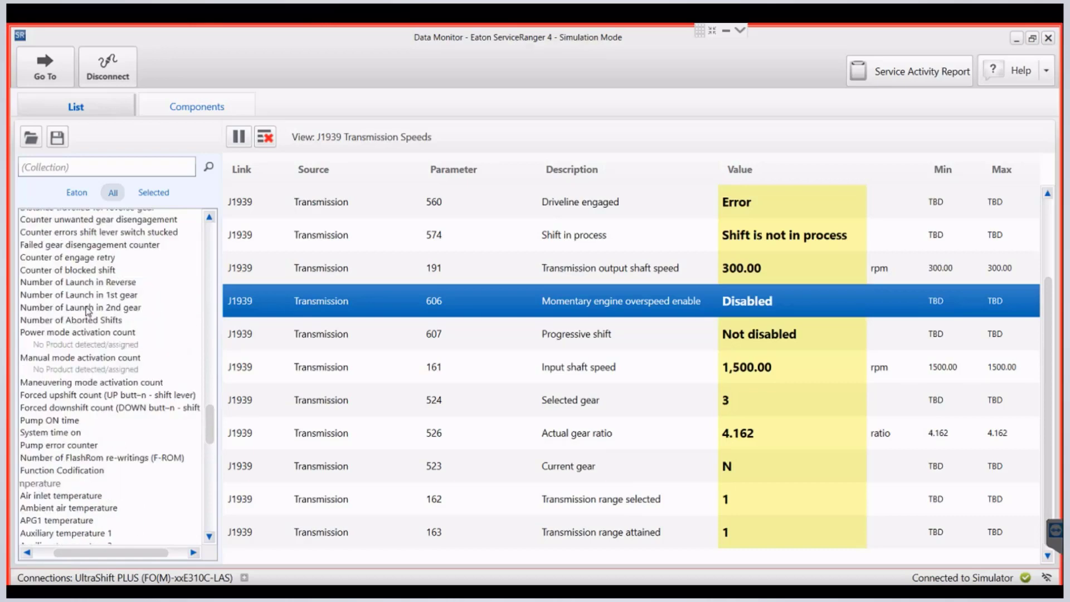
pyautogui.scroll(7, 150, 309)
pyautogui.scroll(10, 201, 344)
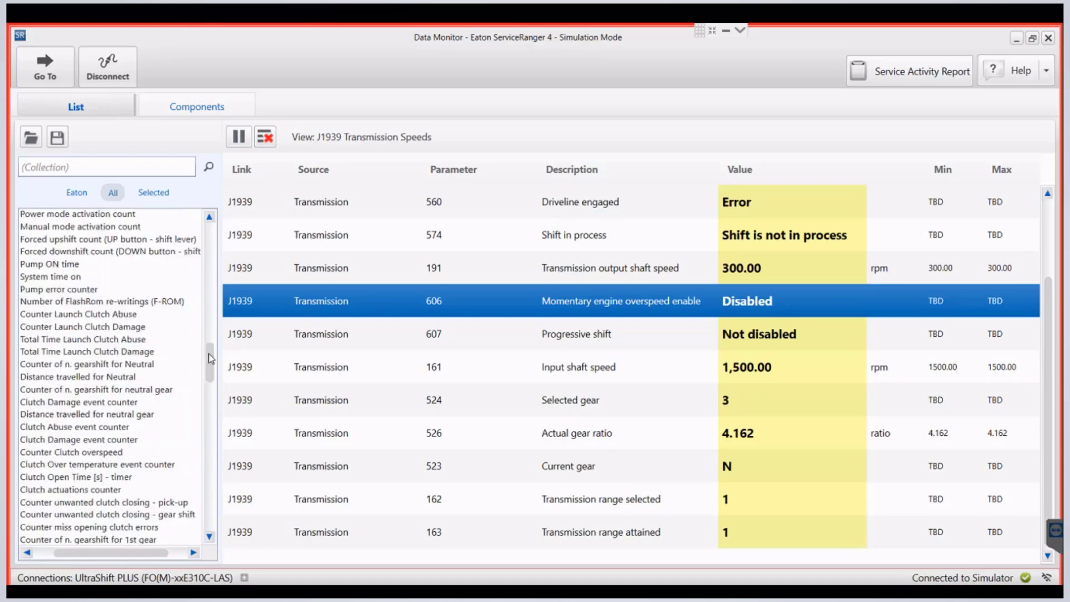
pyautogui.scroll(6, 162, 344)
pyautogui.scroll(15, 210, 289)
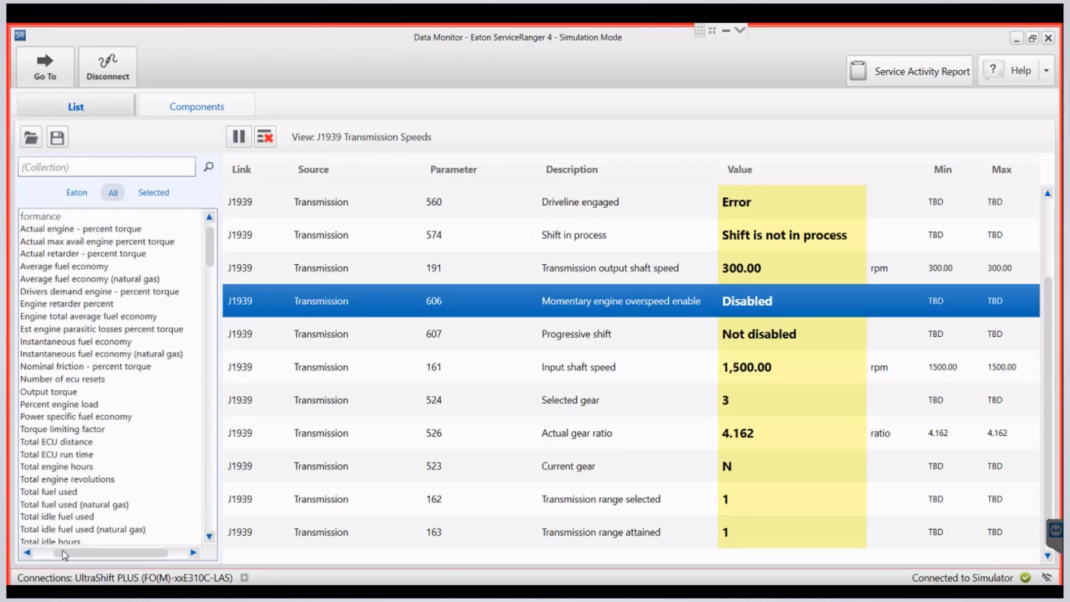
# Add Engine retarder percent to the monitored data for Retarder - Engine, Communications Unit, Cab Controller, Brakes - System Controller and Engine.
pyautogui.moveTo(64, 555); pyautogui.dragTo(32, 551)
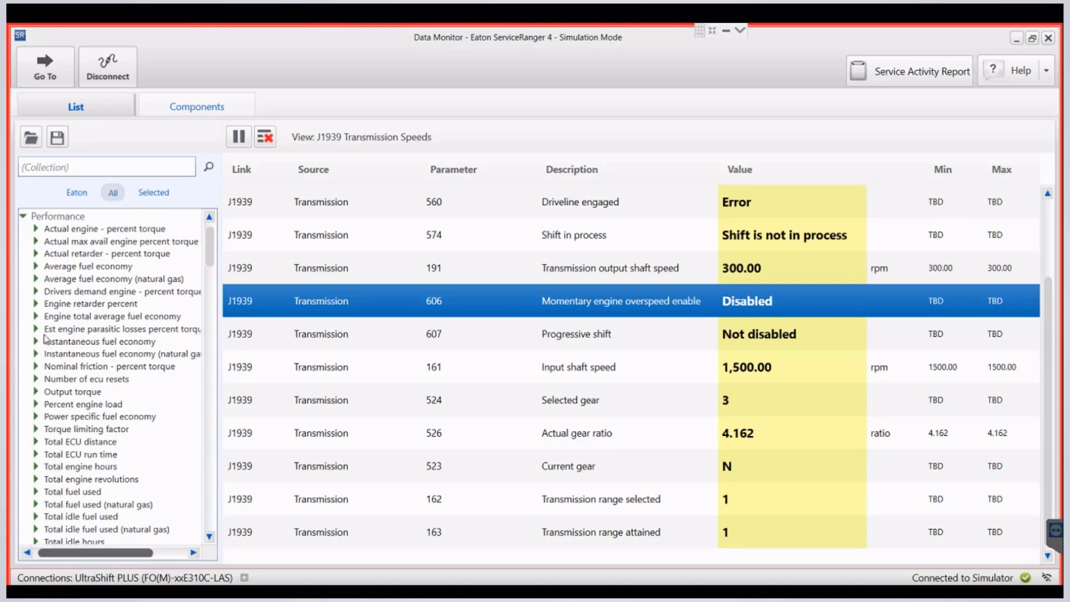
pyautogui.doubleClick(69, 305)
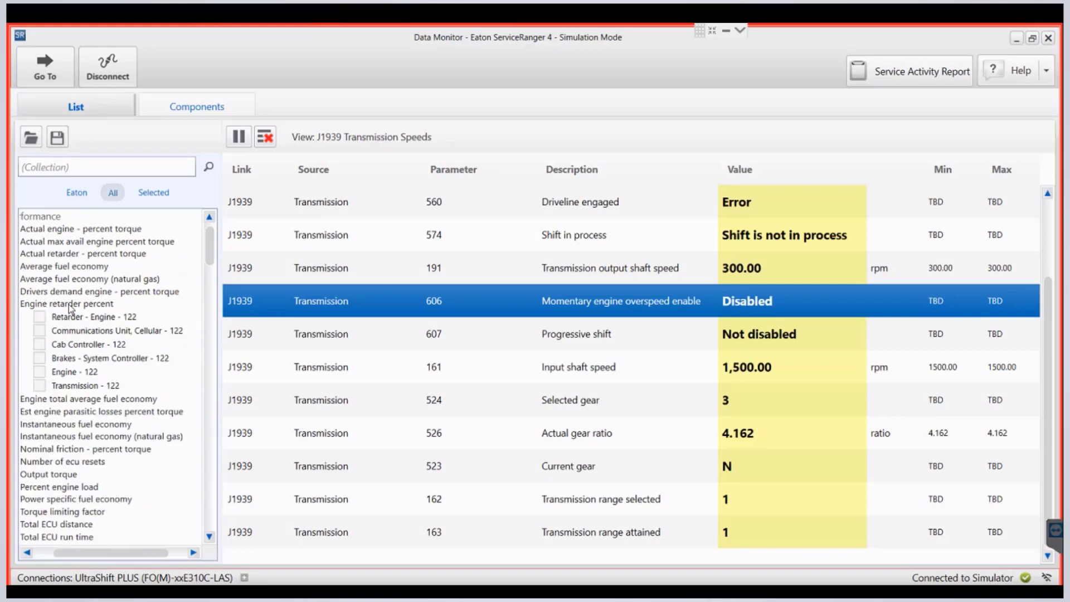
pyautogui.click(34, 321)
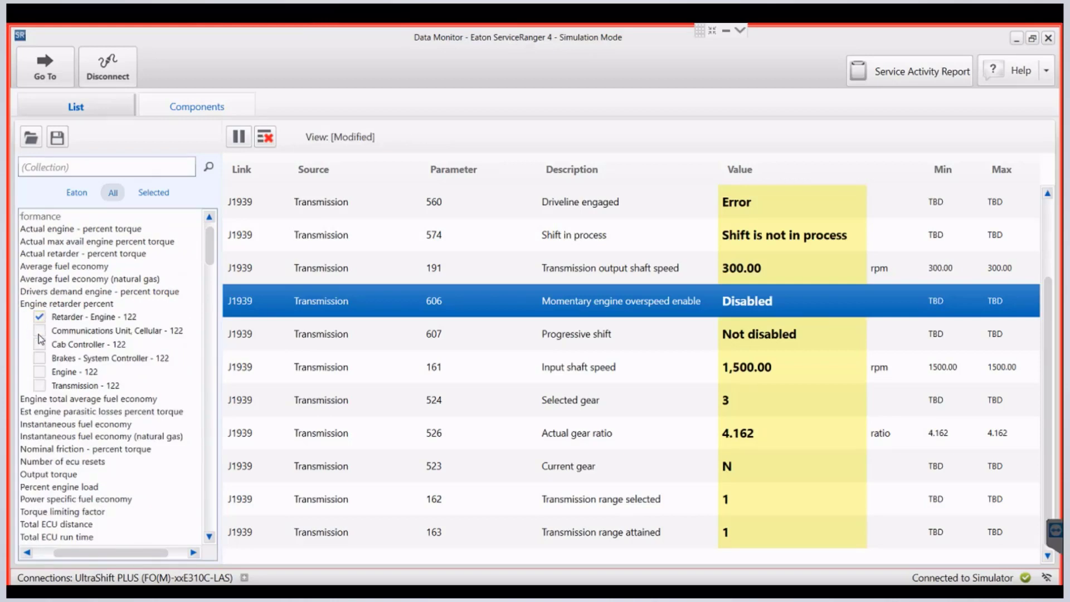
pyautogui.click(39, 332)
pyautogui.click(42, 345)
pyautogui.click(41, 360)
pyautogui.click(41, 372)
# View the Data Monitor's list of vehicle components with their make, model and software version.
pyautogui.click(176, 109)
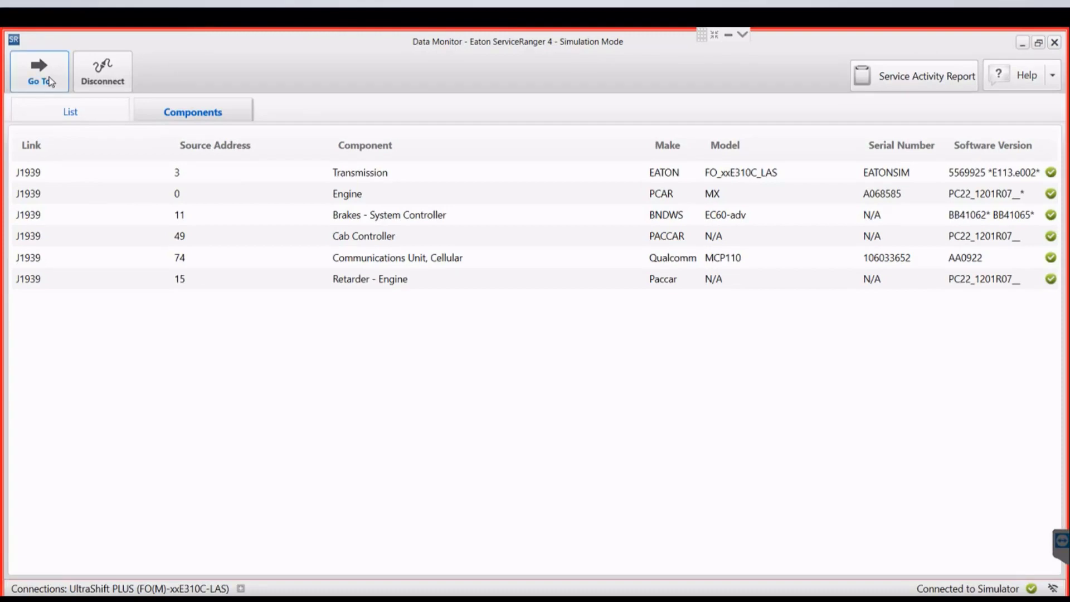
# Review the service routines for UltraShift PLUS, including the instructions and preconditions of the Driver Interface Reset Utility, and return to the routine list.
pyautogui.click(49, 78)
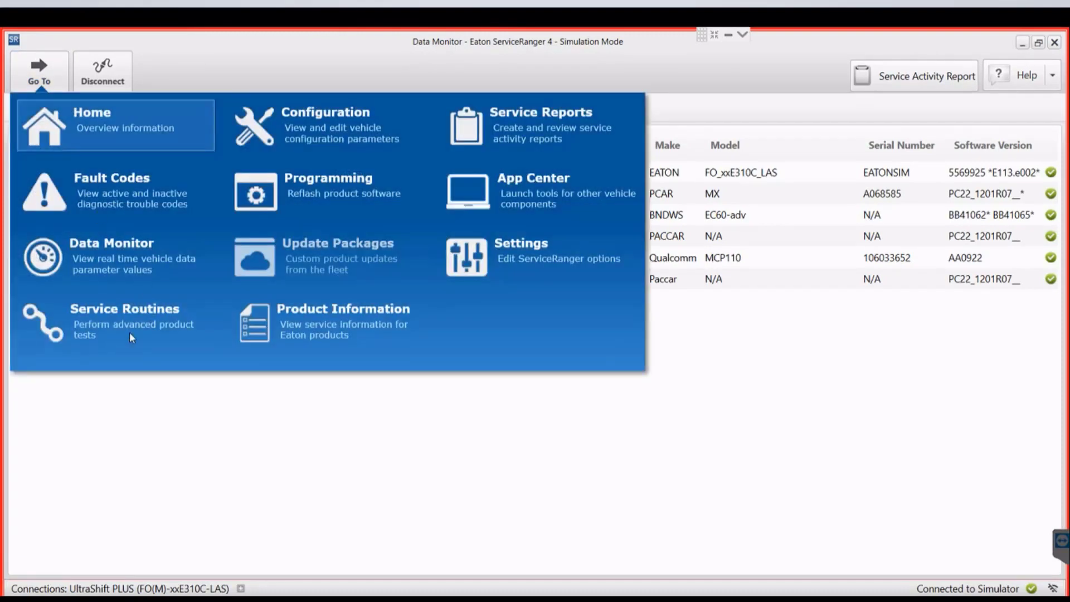
pyautogui.click(127, 322)
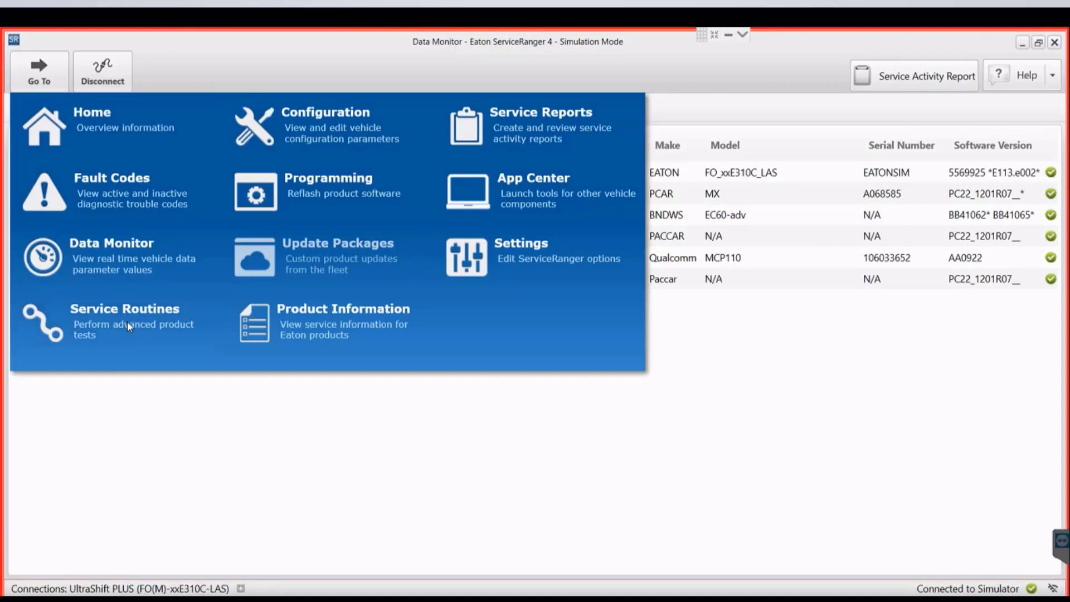
pyautogui.click(127, 322)
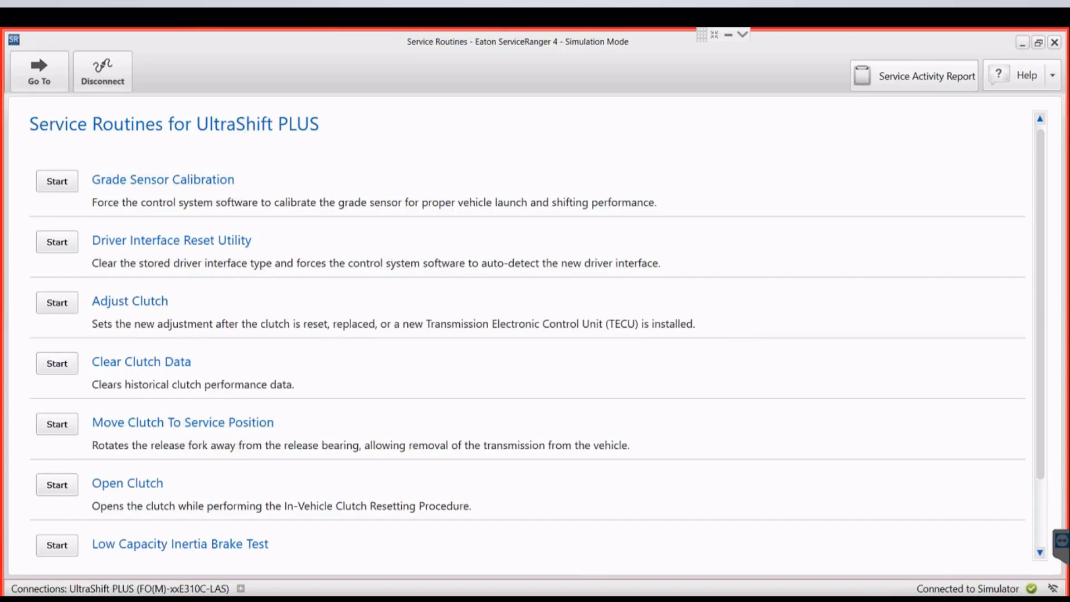
pyautogui.click(61, 247)
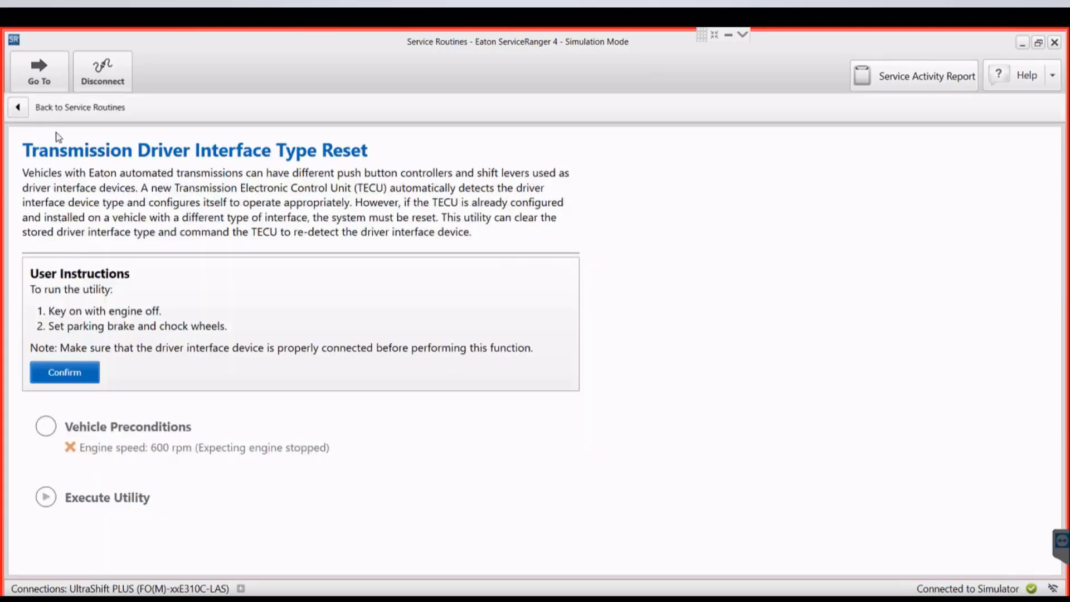
pyautogui.click(24, 108)
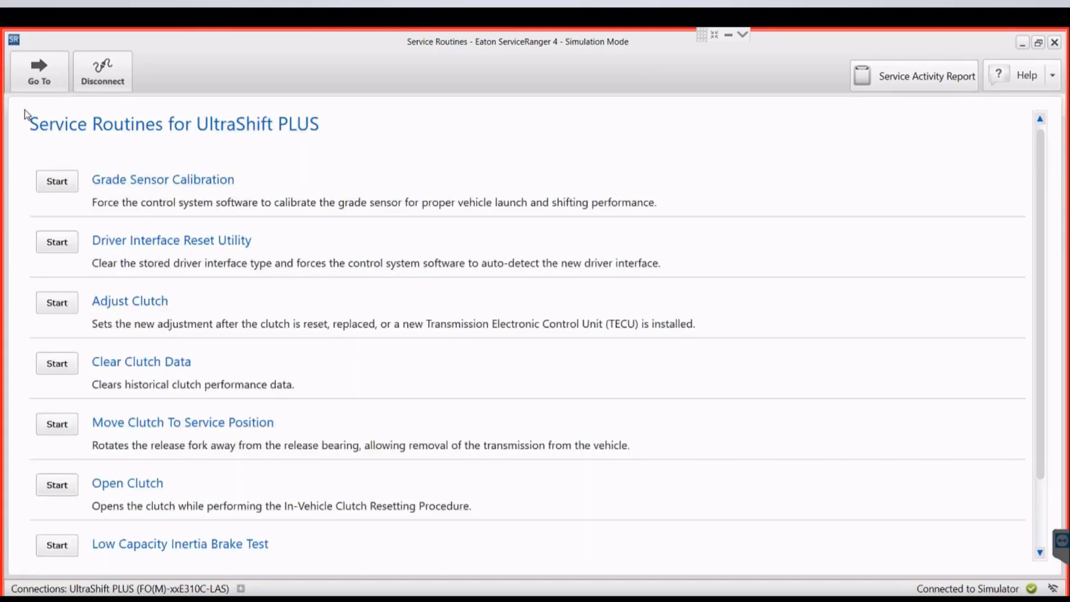
# Select the available programming update SW-20161-D with its TECU software 5570065 and proceed to the download confirmation.
pyautogui.click(52, 78)
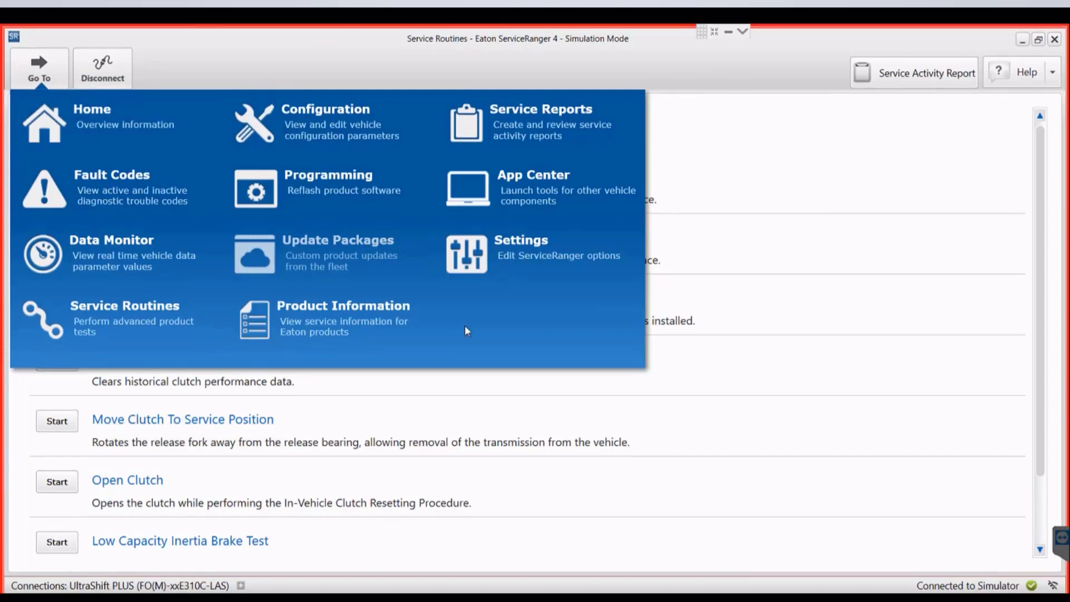
pyautogui.click(339, 182)
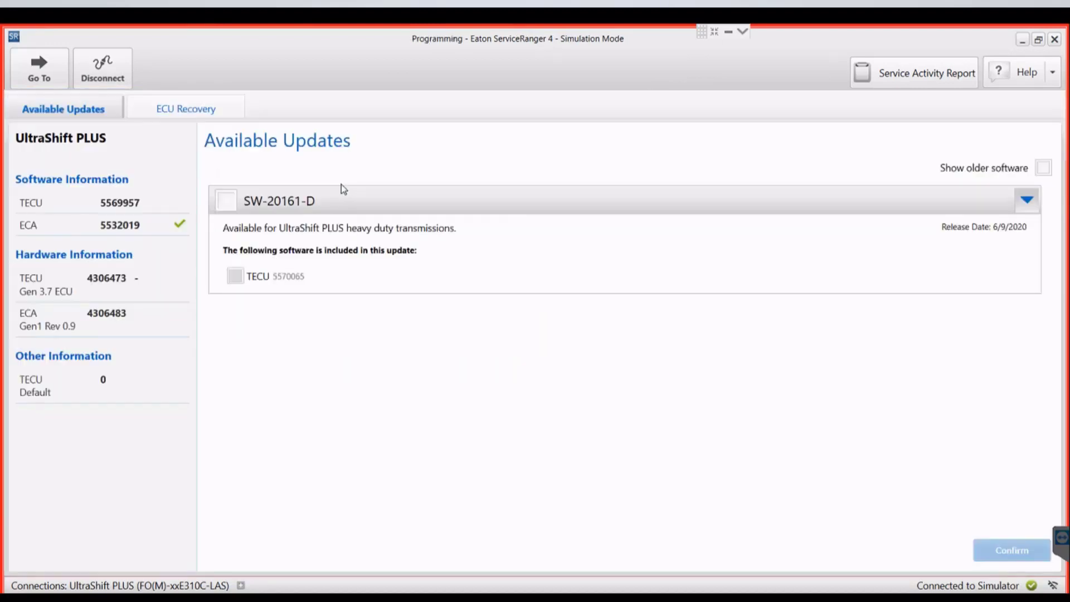
pyautogui.click(232, 234)
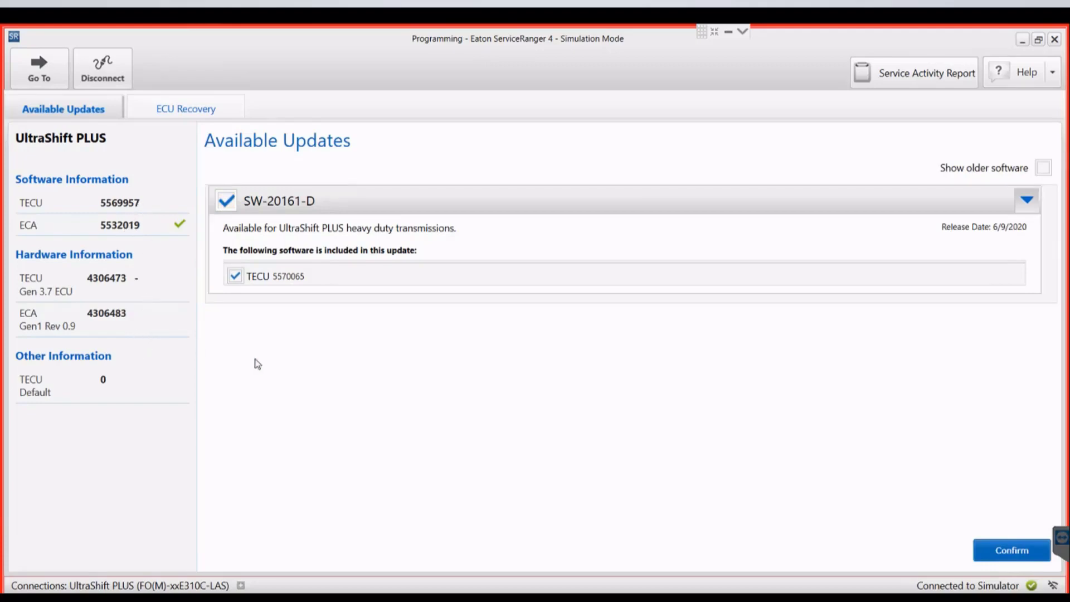
pyautogui.click(998, 553)
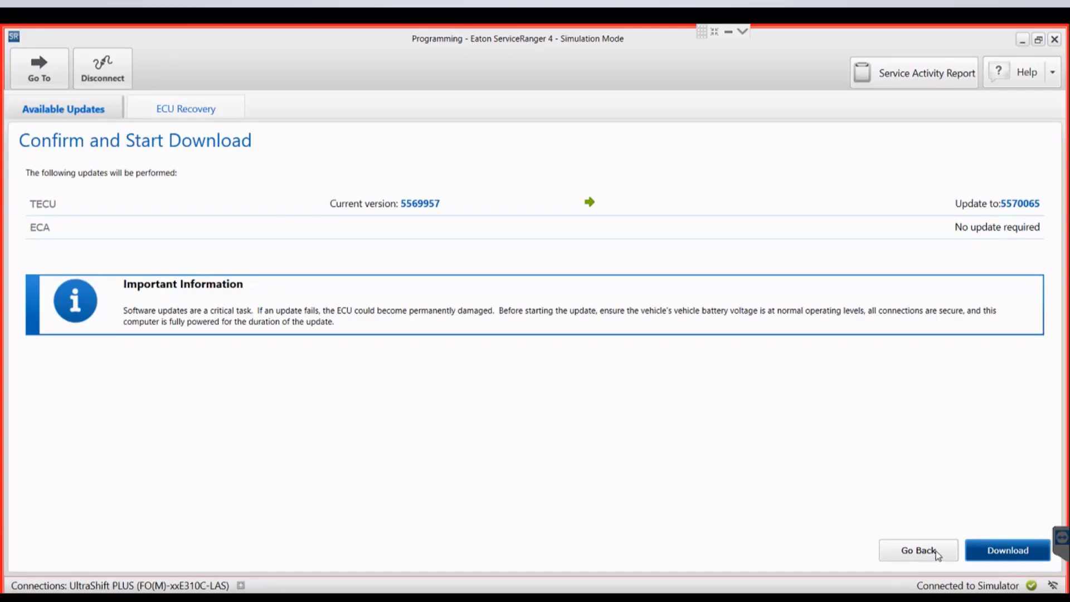
# Set up ECU Recovery for product family Electric Vehicle, model EMB-12N0304C and hardware Gen3 ECU 4306473 - Gen 3.7 ECU.
pyautogui.click(204, 113)
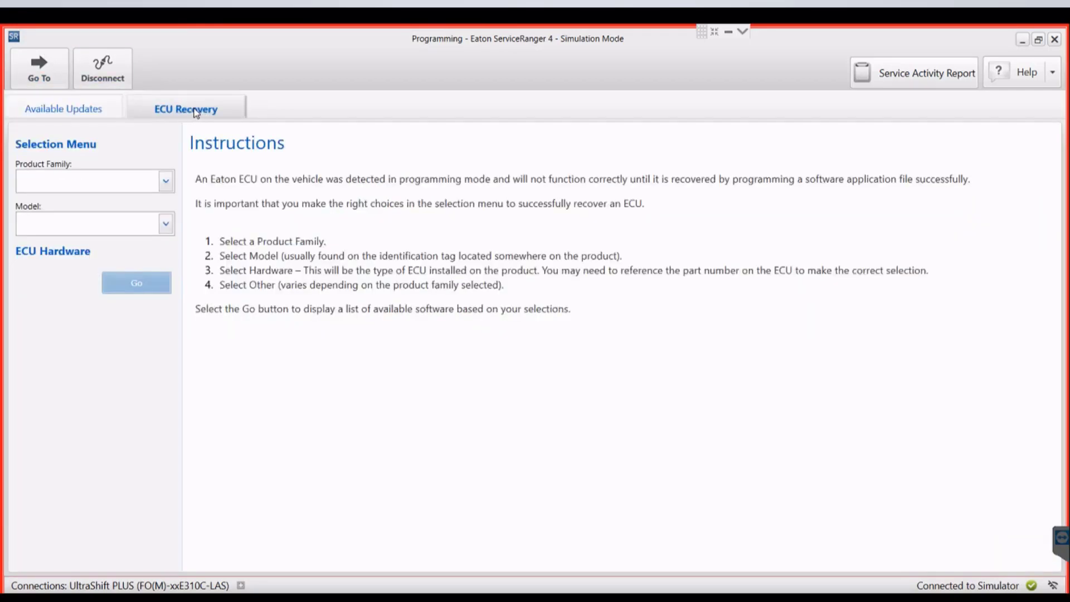
pyautogui.click(165, 180)
pyautogui.scroll(-3, 126, 246)
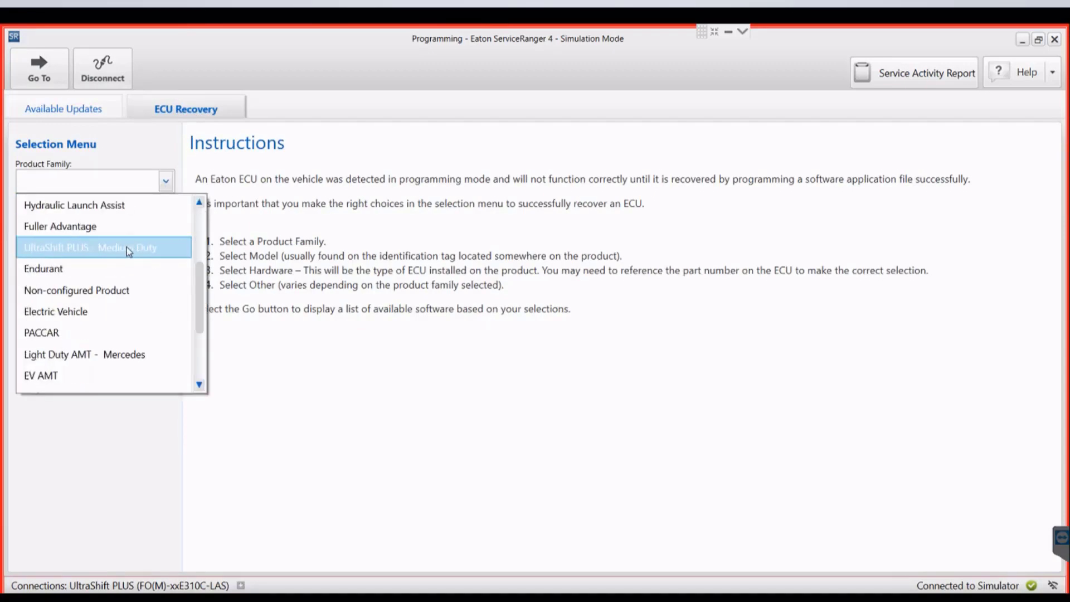
pyautogui.click(155, 249)
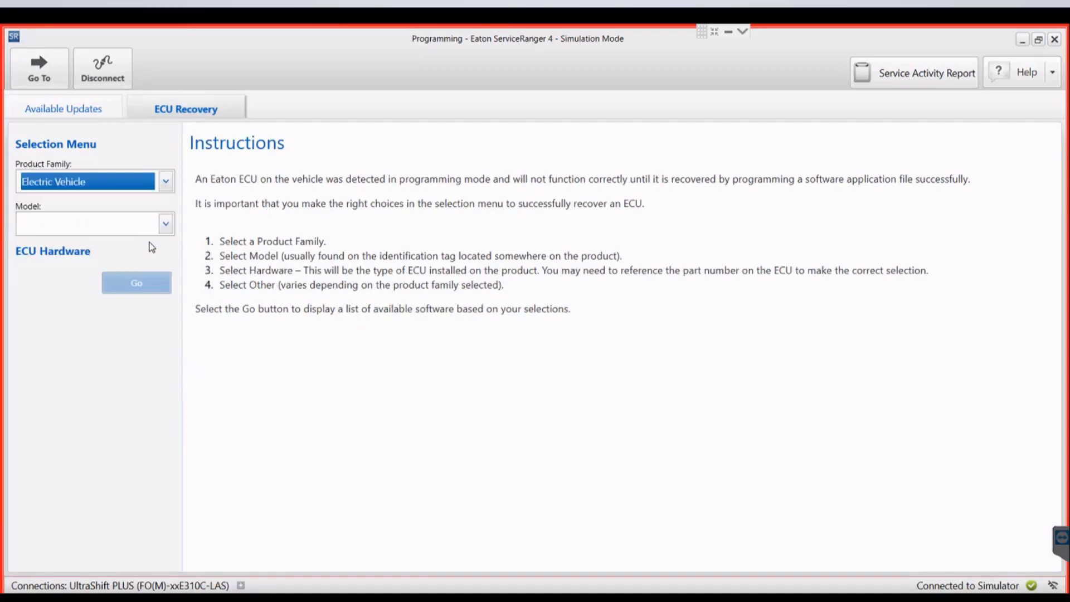
pyautogui.click(164, 224)
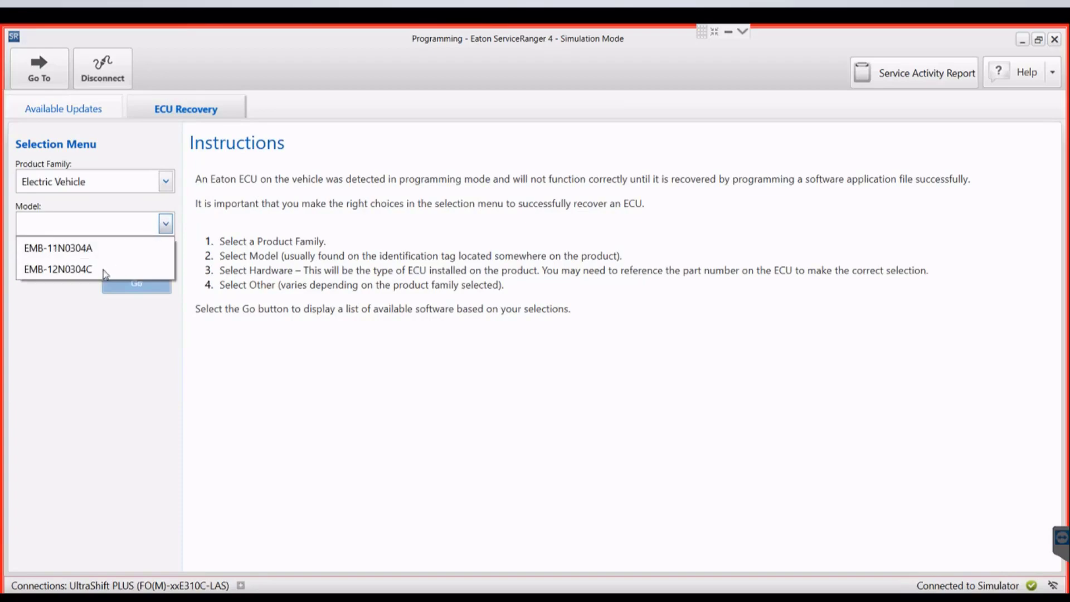
pyautogui.click(88, 267)
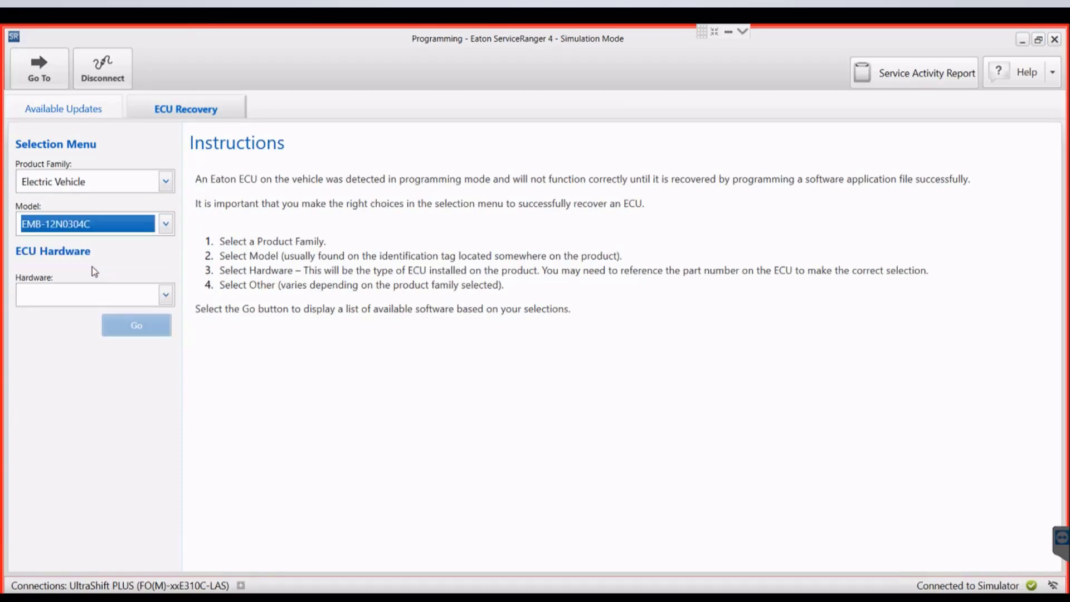
pyautogui.click(114, 295)
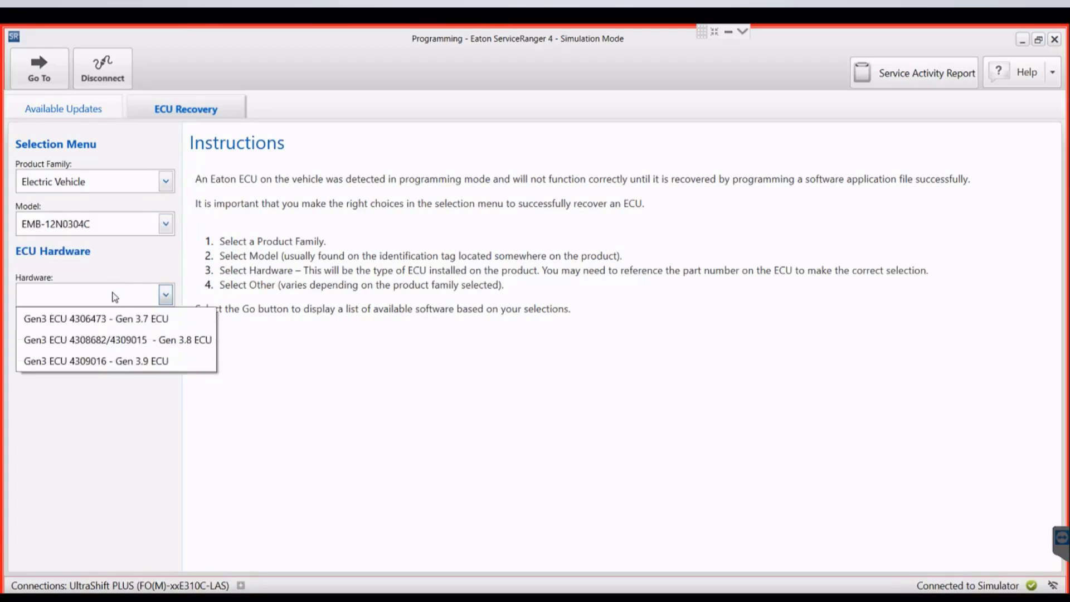
pyautogui.click(112, 325)
# List the recovery software available for the chosen ECU and select the update SW-19211-E.
pyautogui.click(155, 329)
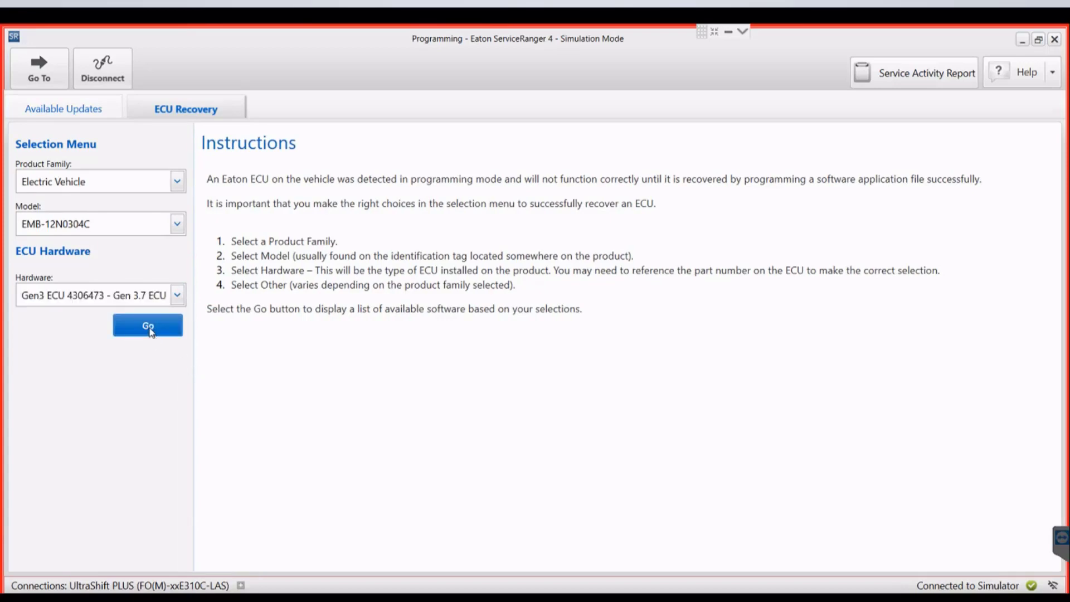
pyautogui.click(152, 330)
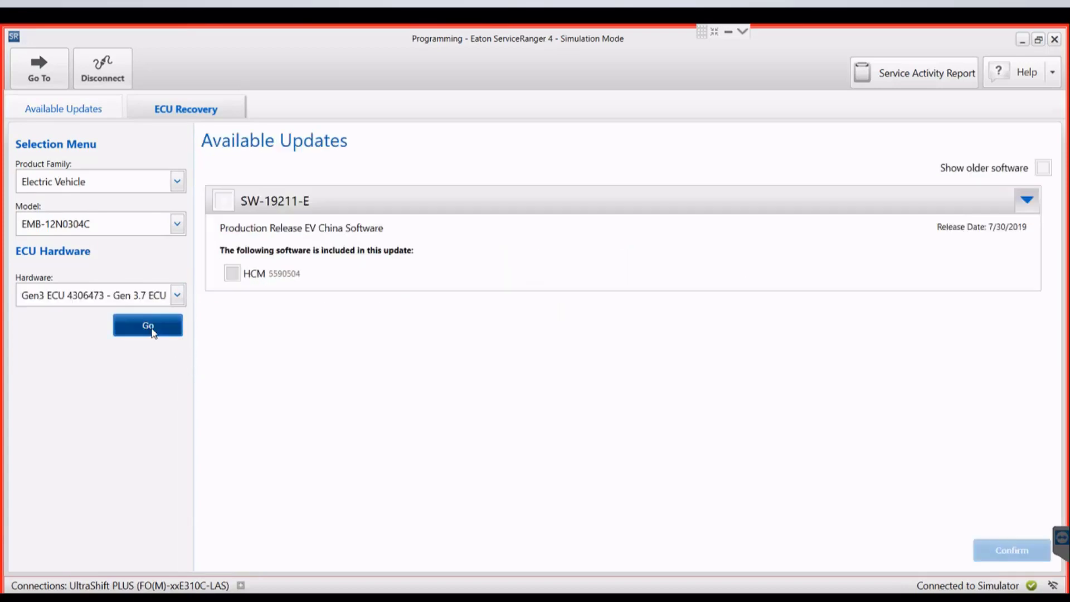
pyautogui.click(224, 202)
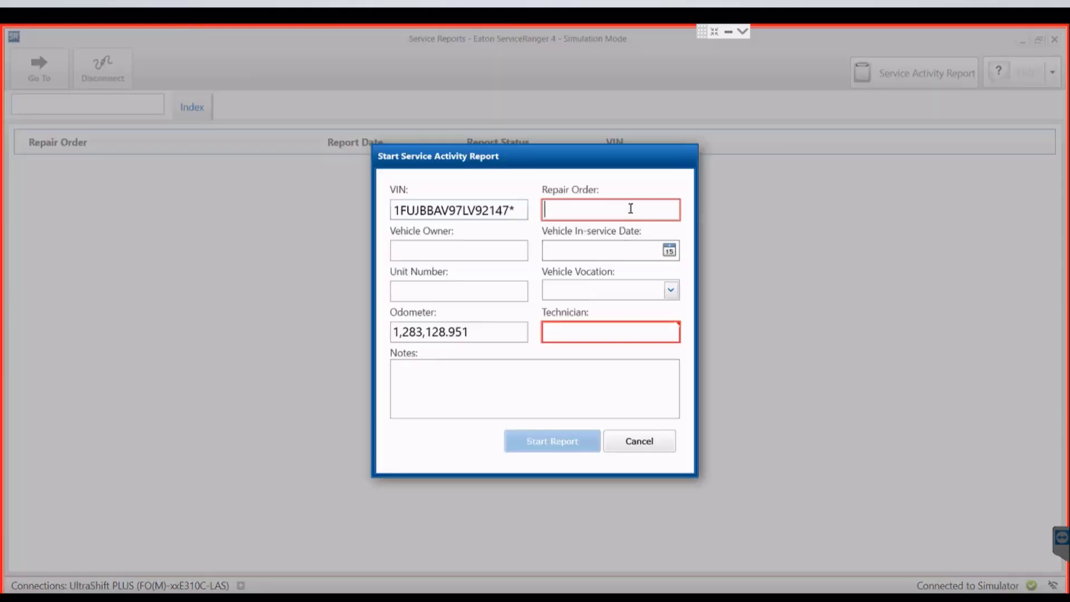
# Fill in the repair order number and the technician for the service activity report and start the report.
pyautogui.write('123')
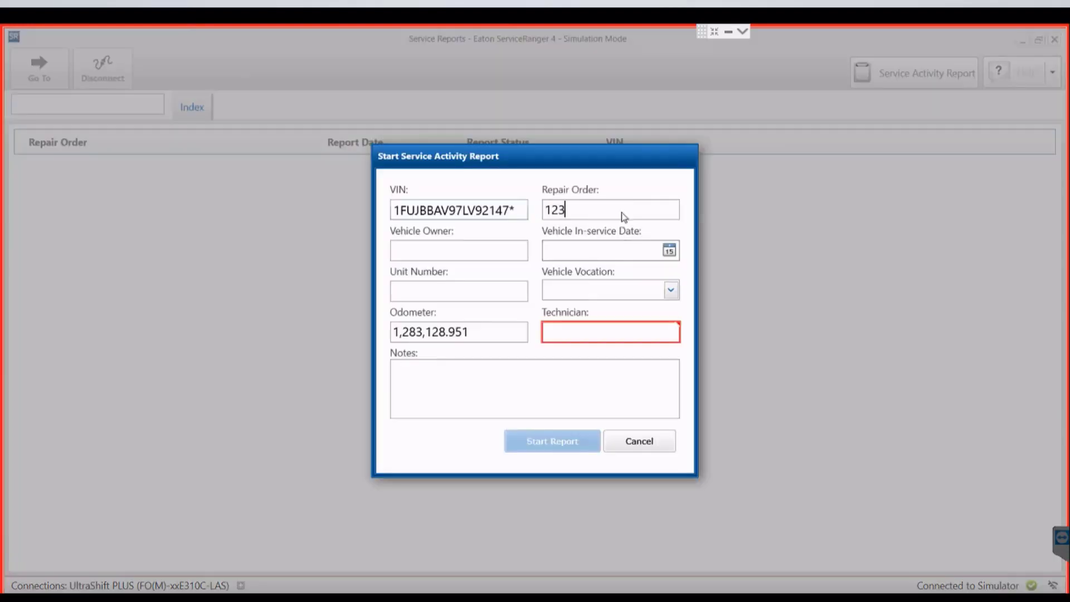
pyautogui.click(619, 337)
pyautogui.write('123')
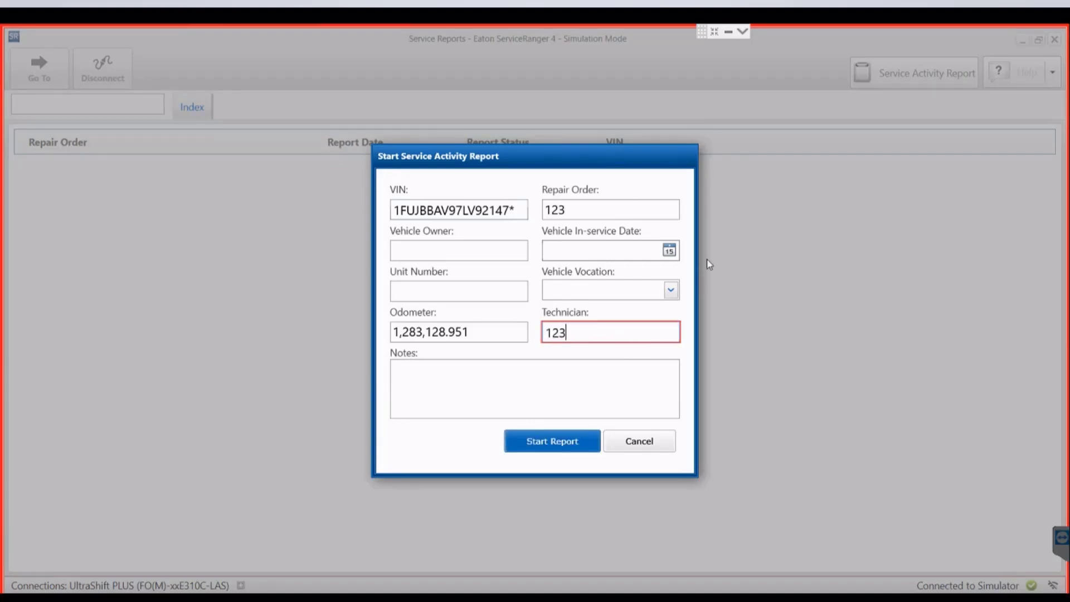
pyautogui.click(668, 252)
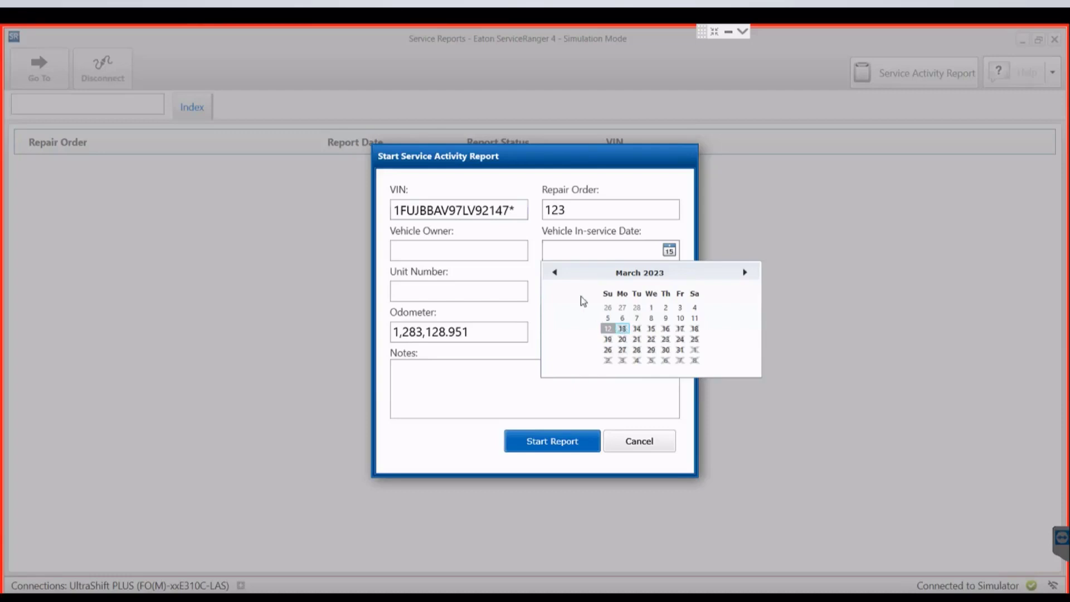
pyautogui.click(539, 439)
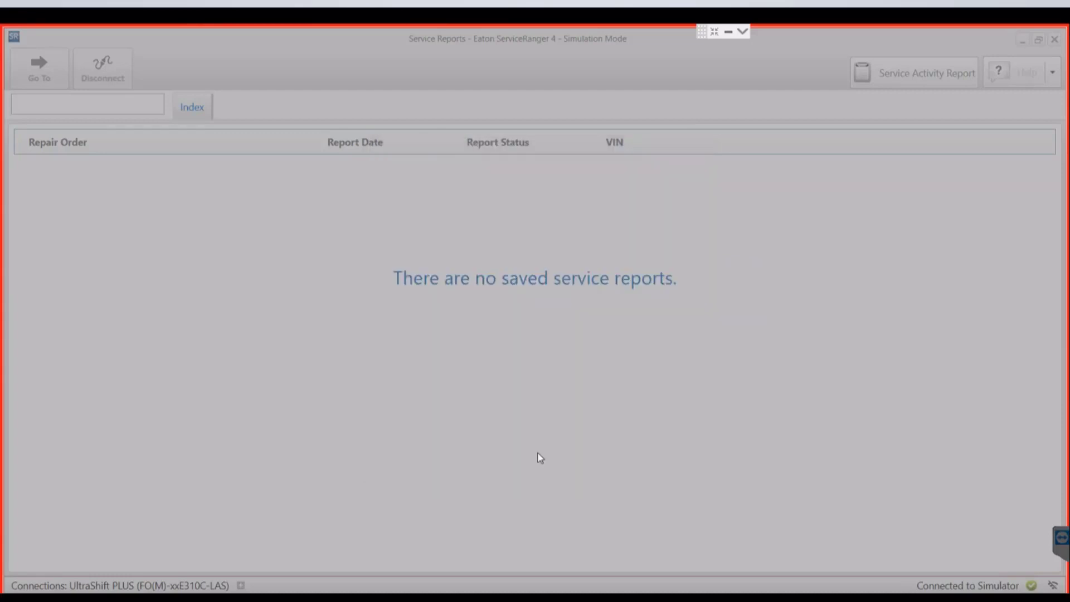